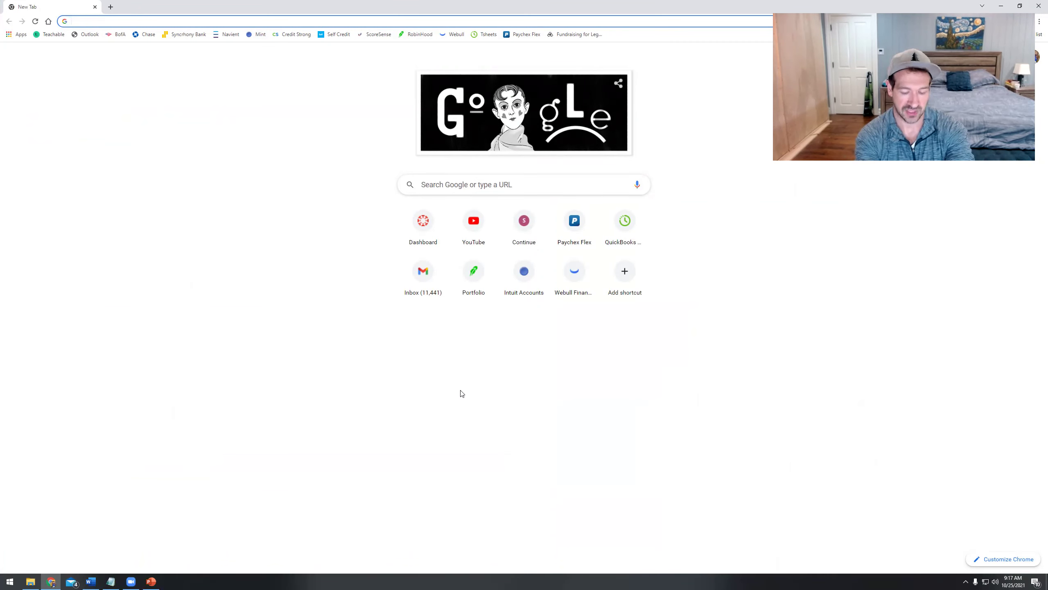
Step: Search the web for "joel seedman instagram" and open the dr.joelseedman_ahp Instagram profile from the results
{"action": "type", "text": "joel see"}
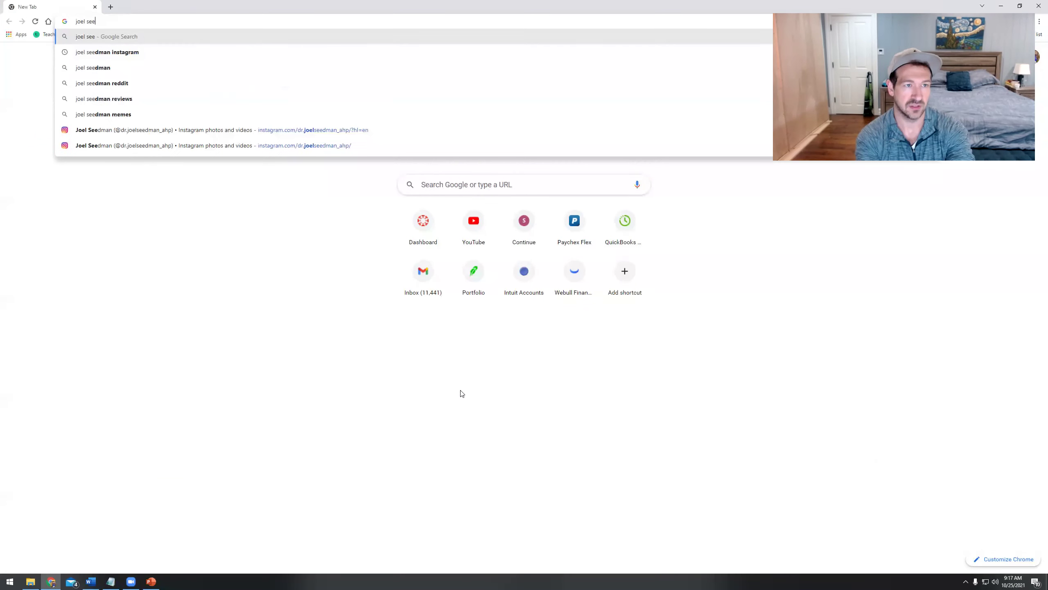
{"action": "type", "text": "dman instagram"}
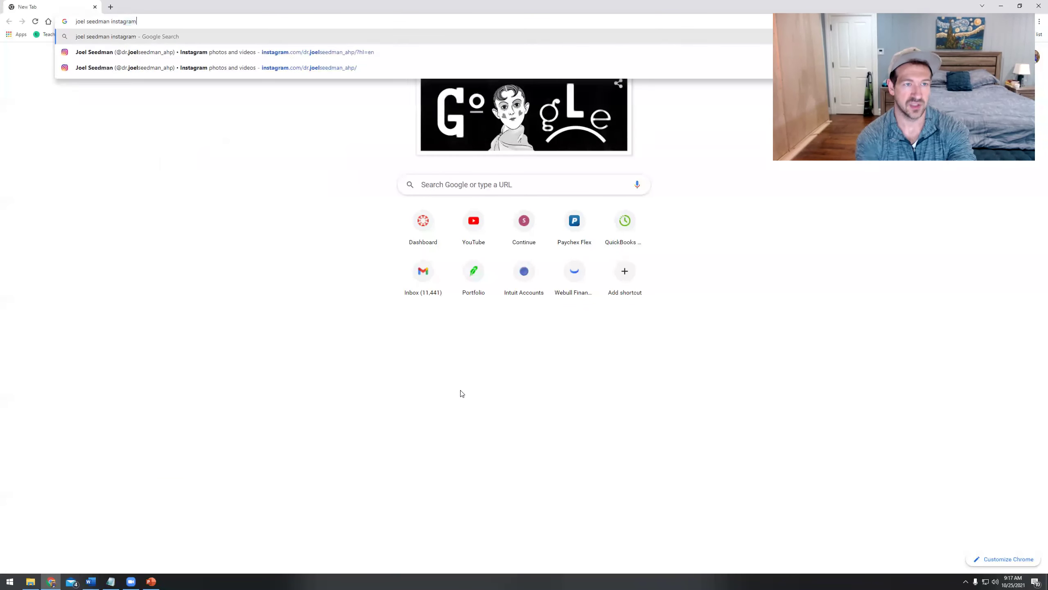
{"action": "key", "text": "Return"}
{"action": "left_click", "coordinate": [221, 159]}
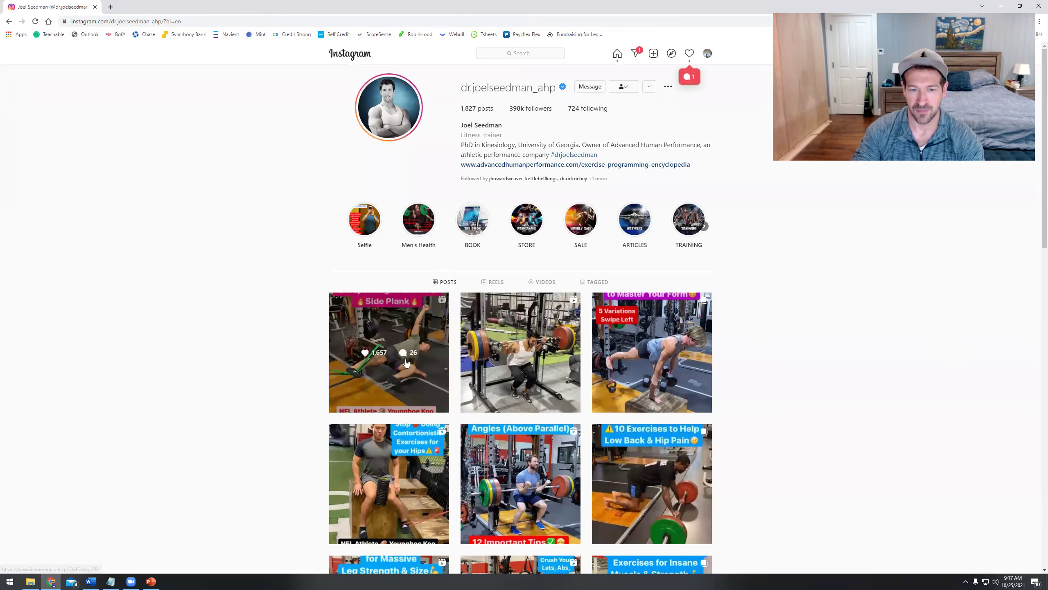
Step: View the side plank post and the "Best Functional Chest Press" post on the profile, and close the page
{"action": "left_click", "coordinate": [417, 372]}
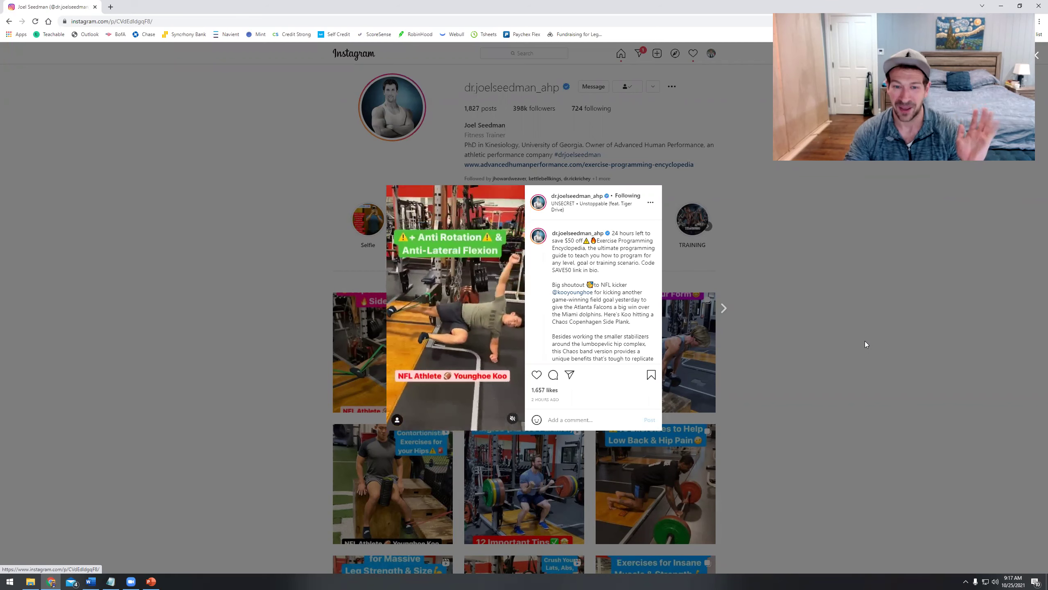
{"action": "left_click", "coordinate": [869, 413]}
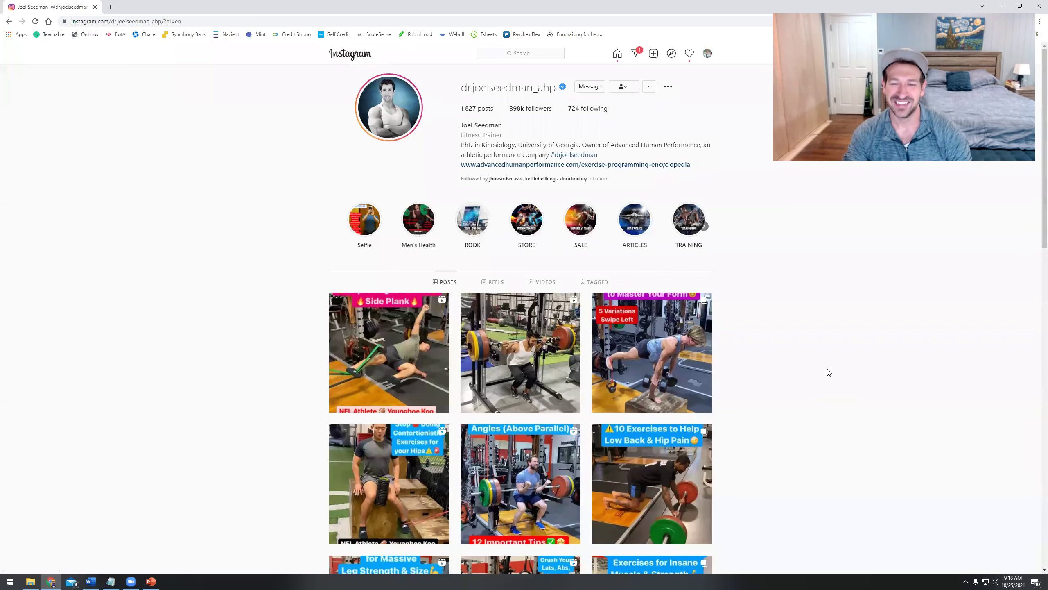
{"action": "scroll", "coordinate": [421, 359], "scroll_direction": "down", "scroll_amount": 1}
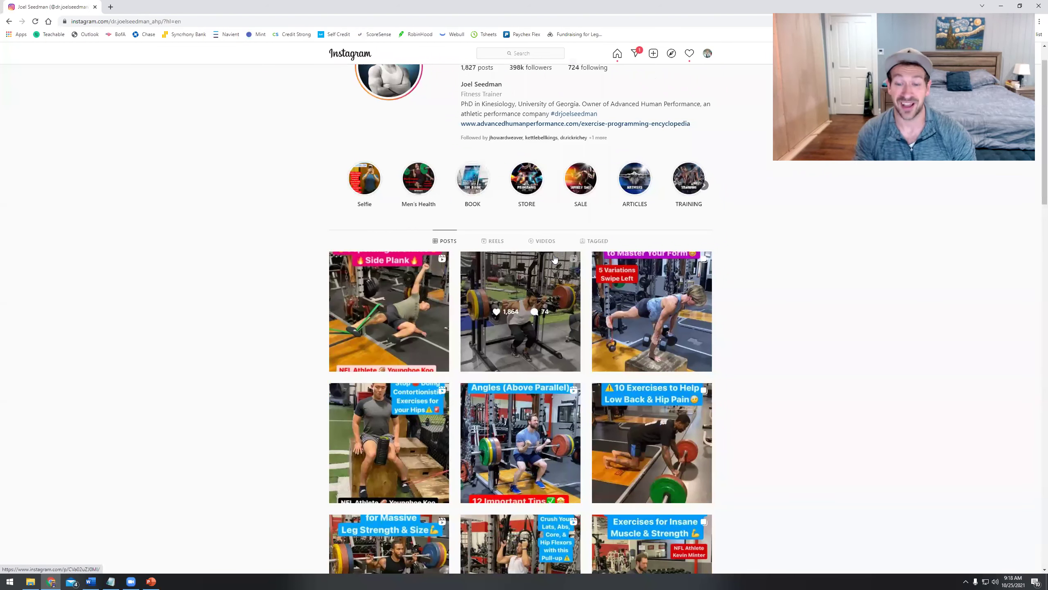
{"action": "scroll", "coordinate": [572, 313], "scroll_direction": "down", "scroll_amount": 7}
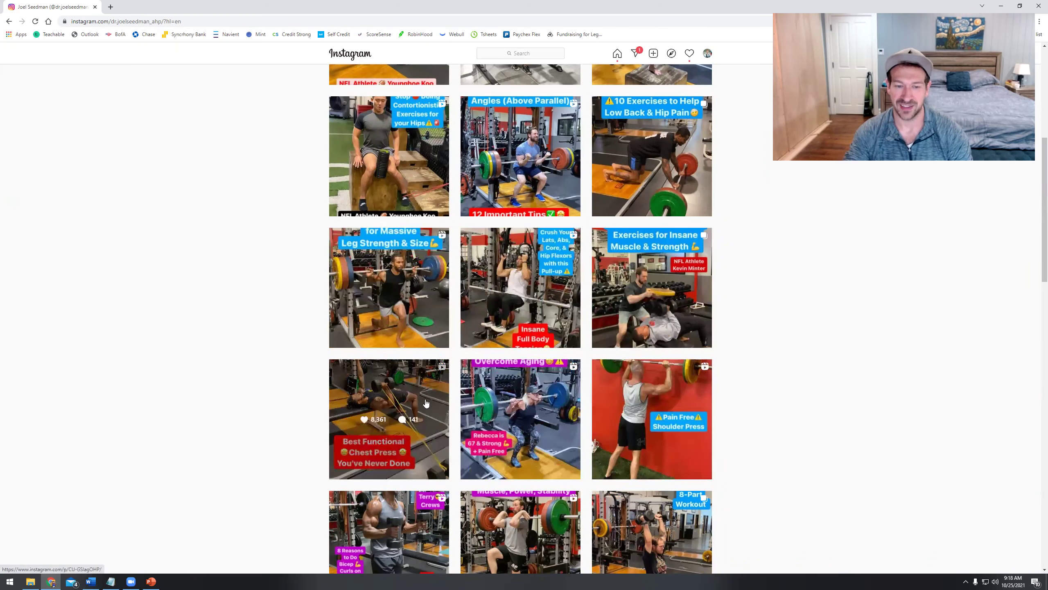
{"action": "left_click", "coordinate": [403, 411]}
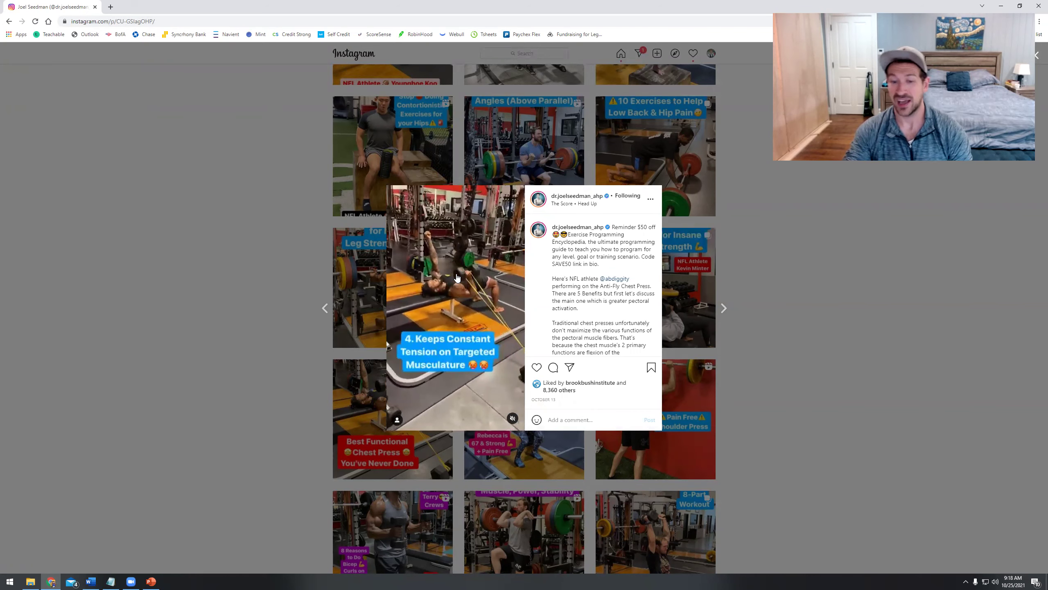
{"action": "left_click", "coordinate": [196, 206]}
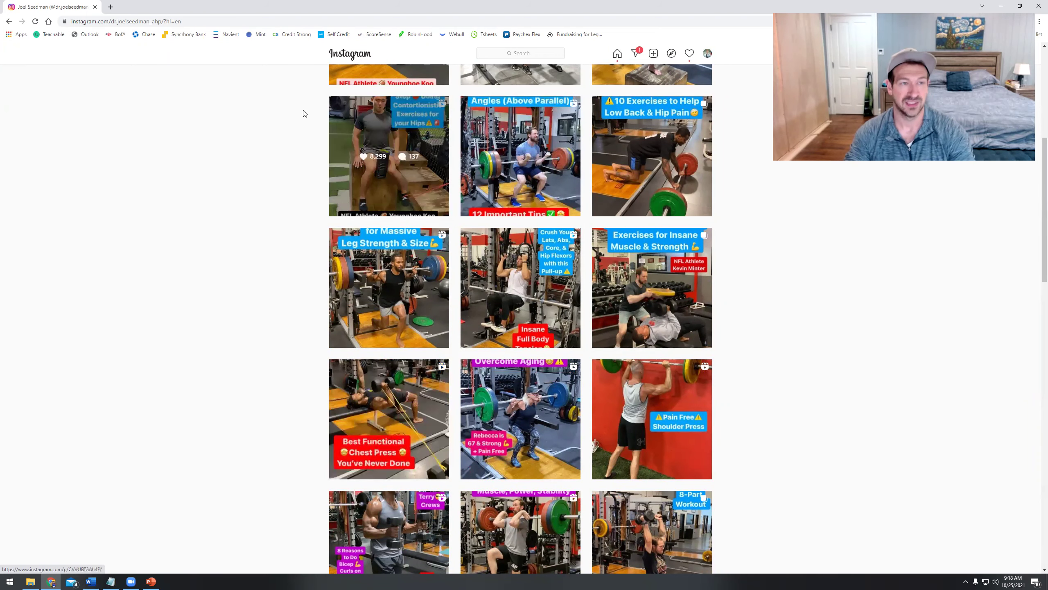
{"action": "left_click", "coordinate": [96, 8]}
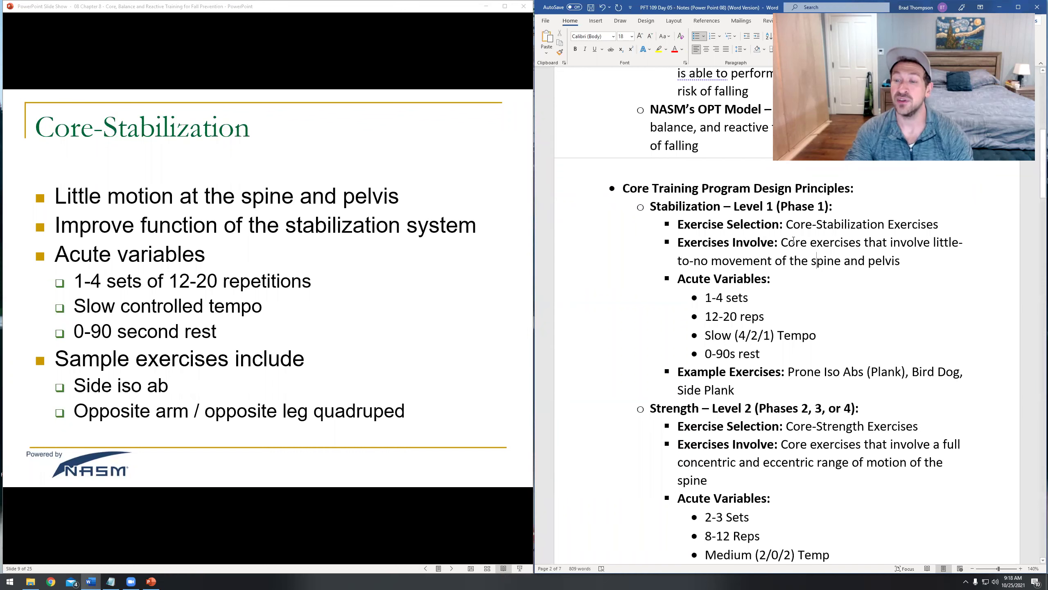
Step: Highlight the Level 1 "Exercises Involve" description and the "Core-Stabilization Exercises" selection in the Word notes
{"action": "left_click_drag", "start_coordinate": [781, 243], "coordinate": [901, 260]}
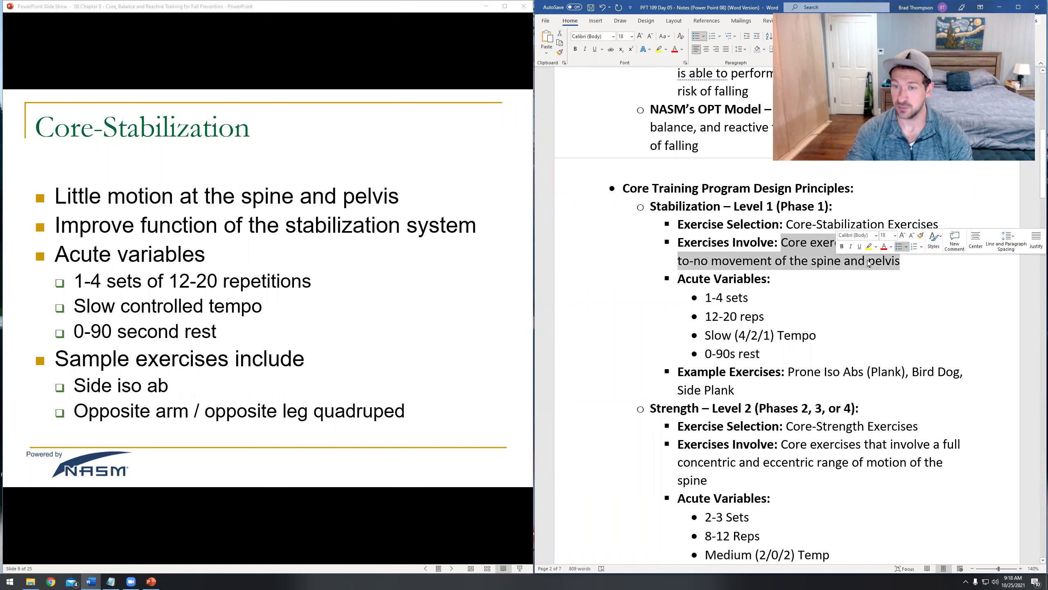
{"action": "left_click", "coordinate": [736, 260]}
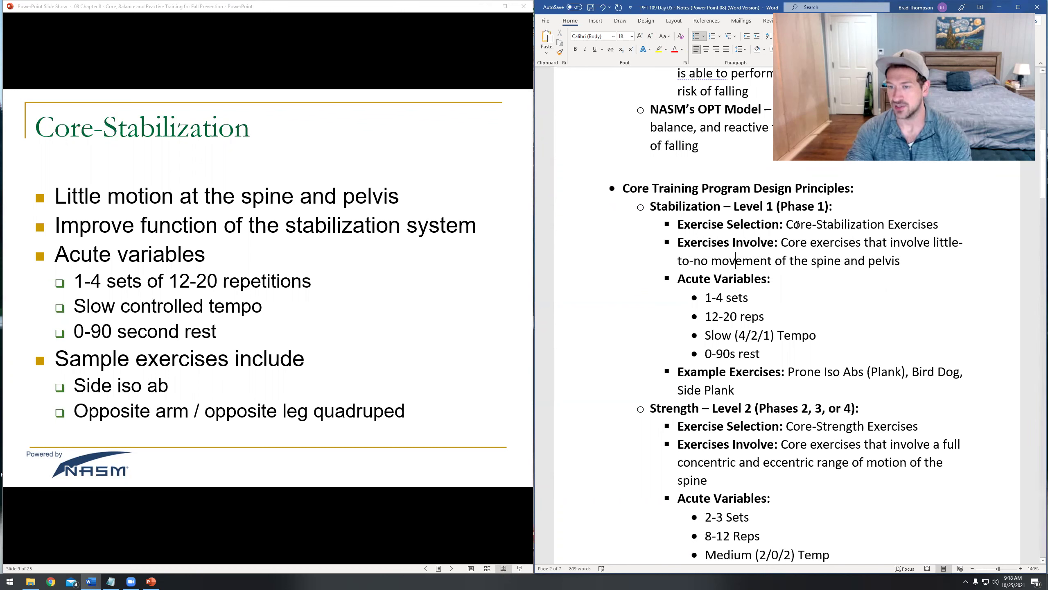
{"action": "left_click", "coordinate": [882, 224], "text": "shift"}
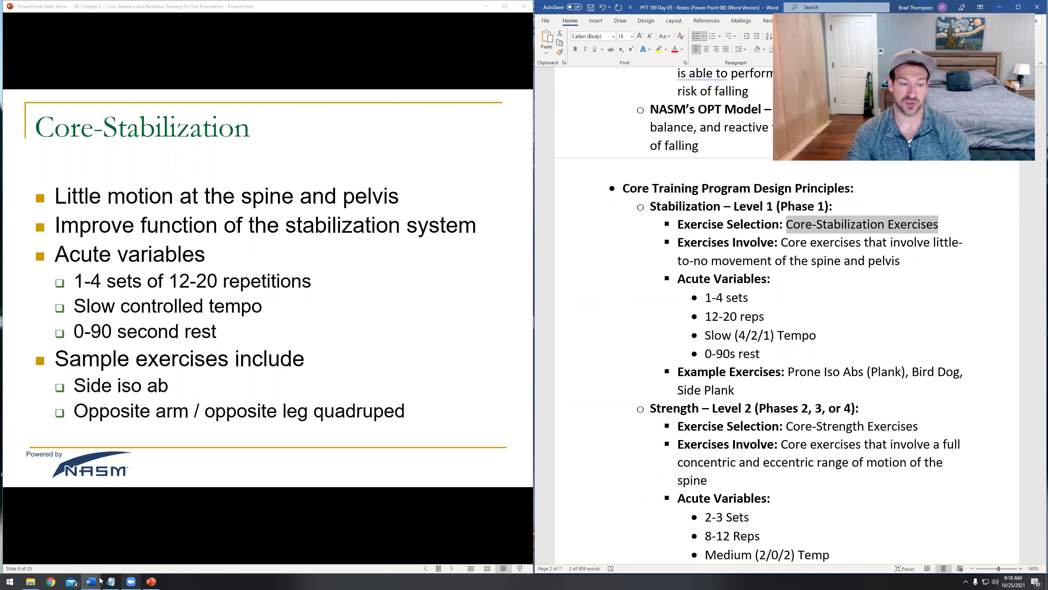
Step: View the OPT Movement Prep Chart image from the desktop at 177% zoom and minimize it
{"action": "left_click", "coordinate": [1045, 581]}
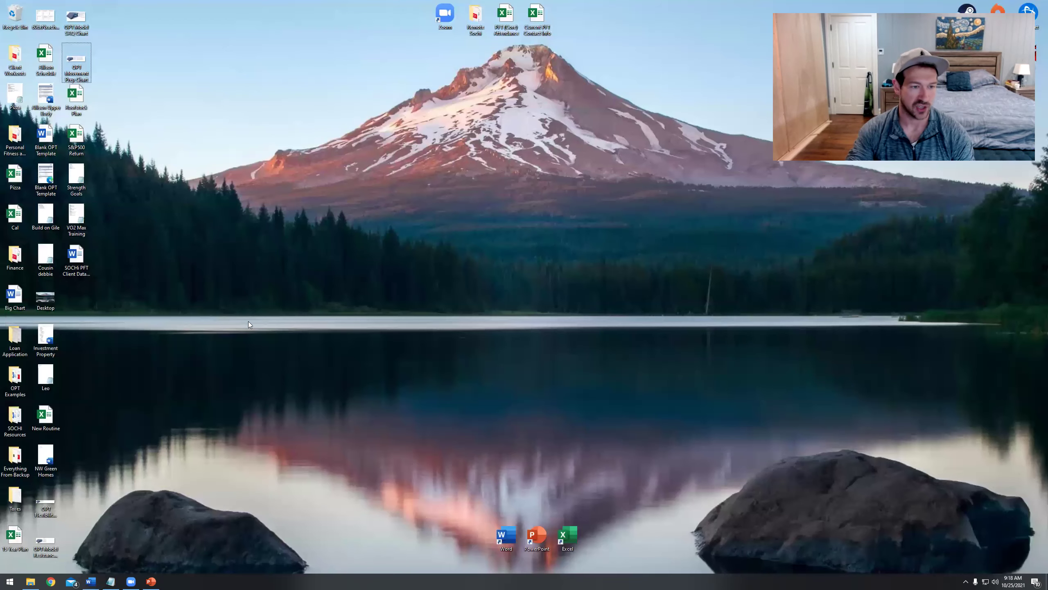
{"action": "double_click", "coordinate": [79, 56]}
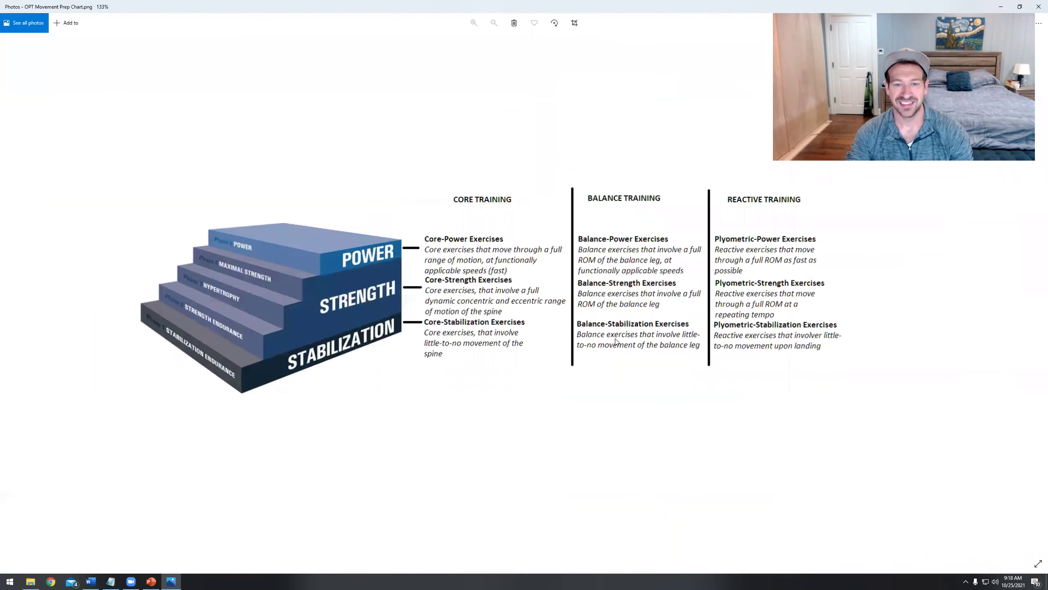
{"action": "scroll", "coordinate": [578, 339], "scroll_direction": "up", "scroll_amount": 2}
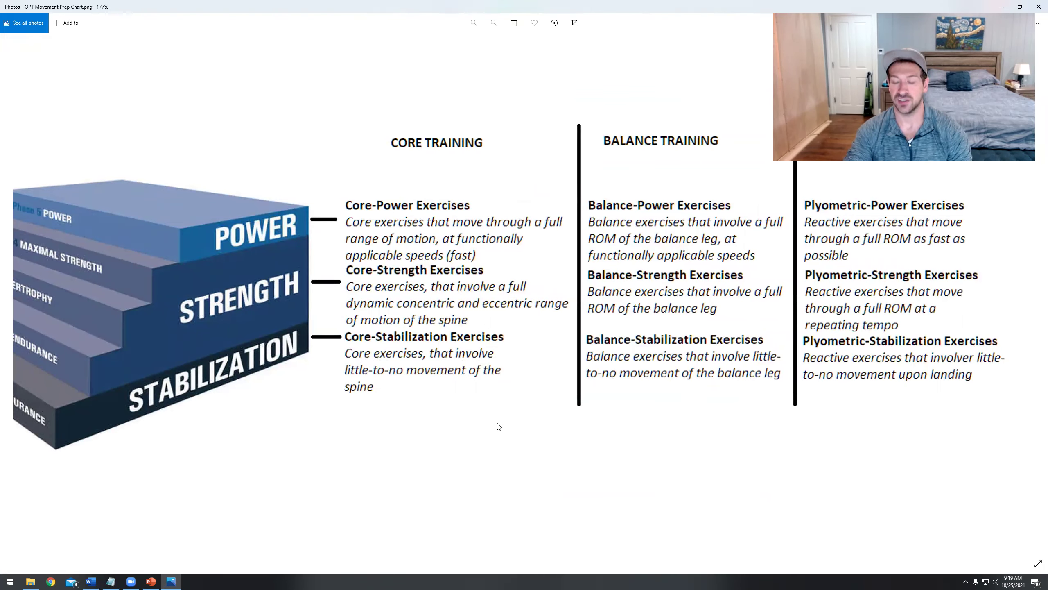
{"action": "left_click", "coordinate": [995, 5]}
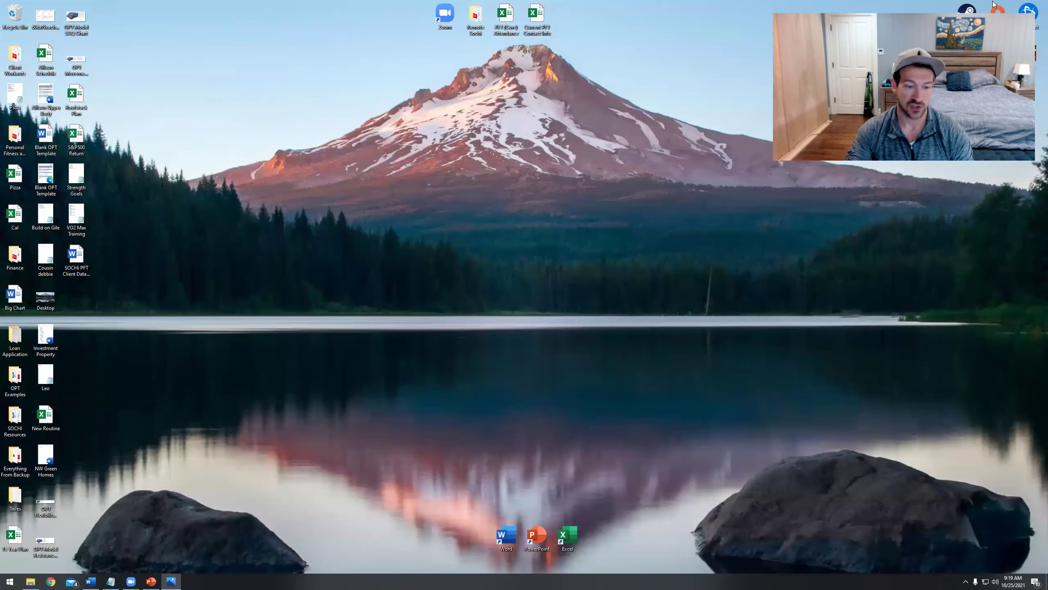
Step: Search the web in Chrome for "floor bridge", view NASM's "How to do a Floor Bridge" video, and return to the PowerPoint slide
{"action": "mouse_move", "coordinate": [151, 580]}
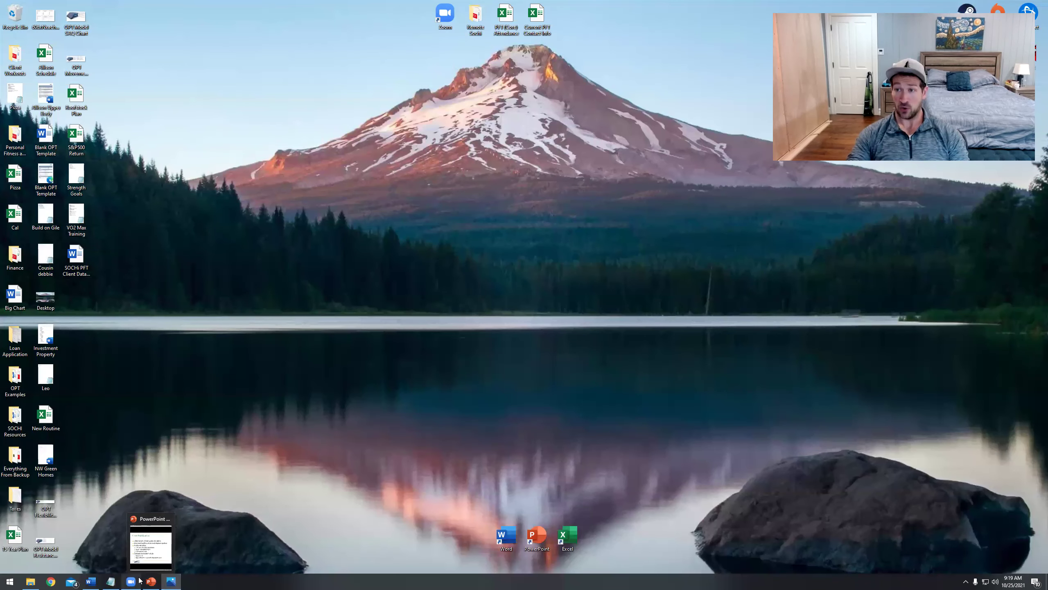
{"action": "left_click", "coordinate": [51, 581]}
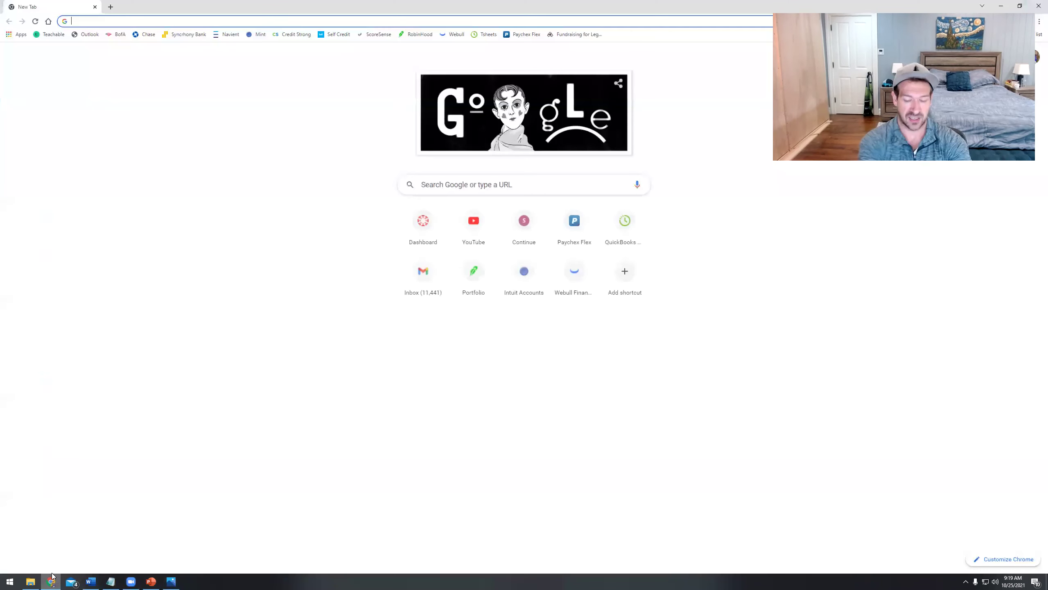
{"action": "type", "text": "floor bridge"}
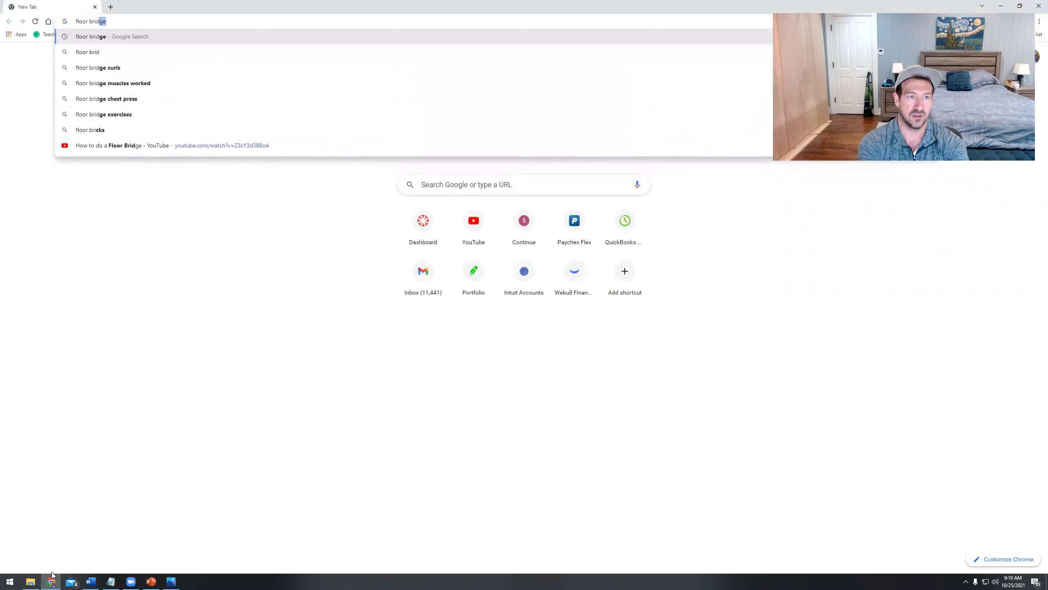
{"action": "key", "text": "Return"}
{"action": "left_click", "coordinate": [265, 247]}
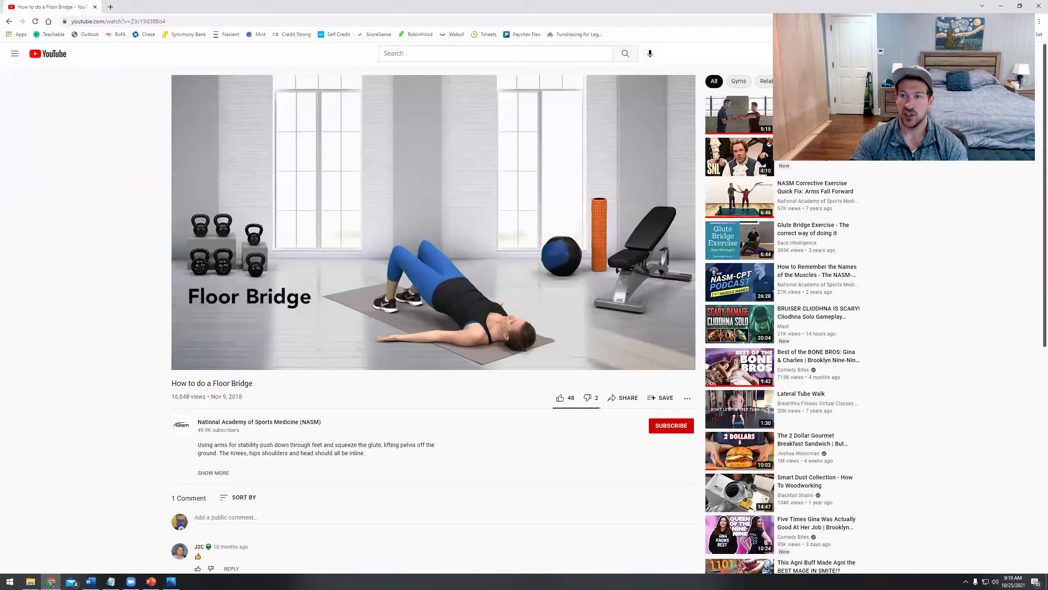
{"action": "left_click", "coordinate": [1039, 5]}
{"action": "left_click", "coordinate": [171, 580]}
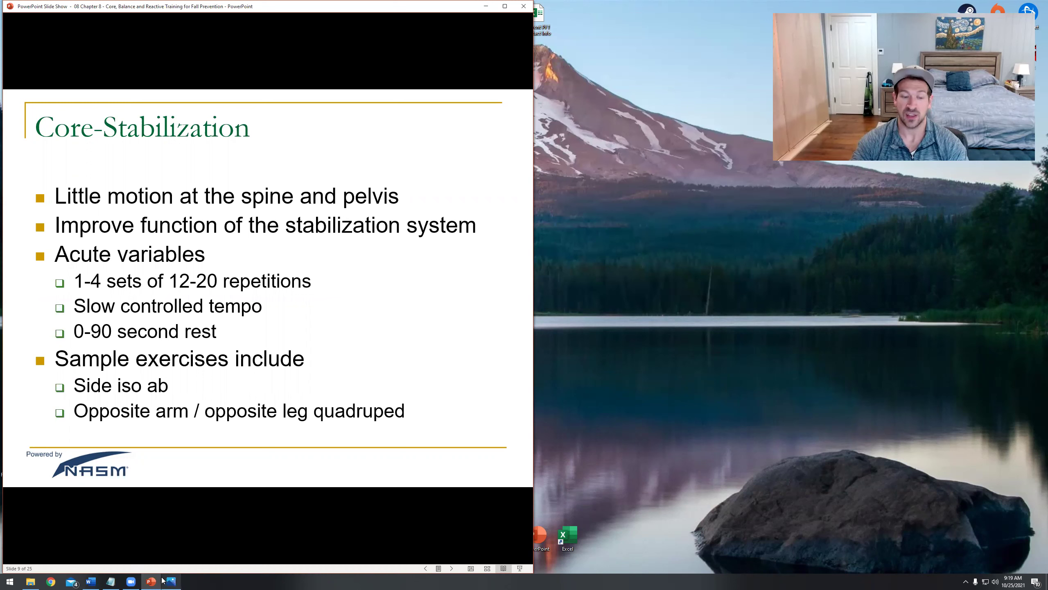
Step: Go to youtube.com in Chrome and search for "mcgill sit up"
{"action": "left_click", "coordinate": [53, 580]}
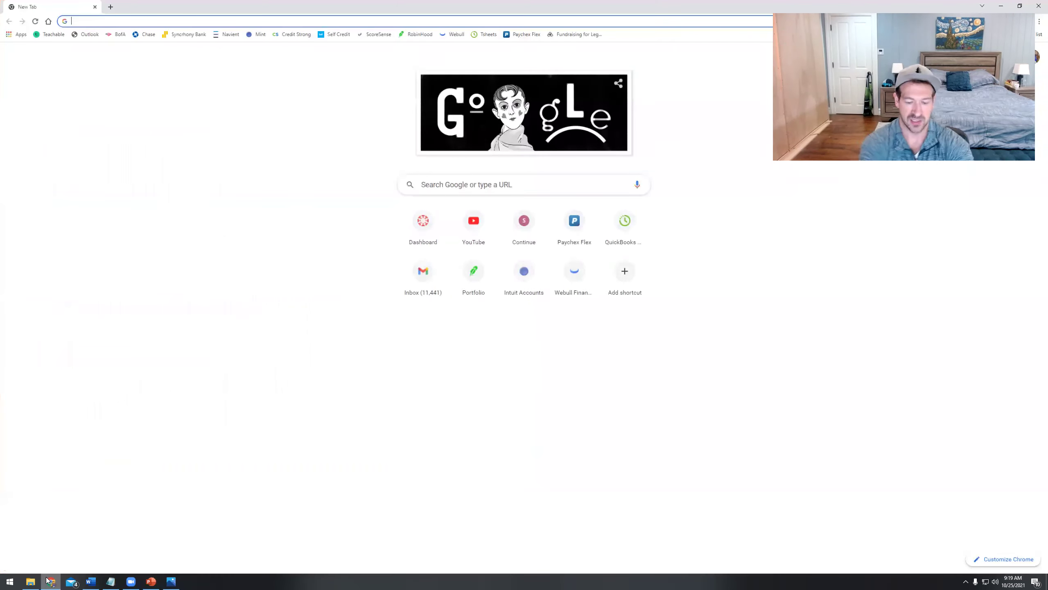
{"action": "type", "text": "youtube.com"}
{"action": "key", "text": "Return"}
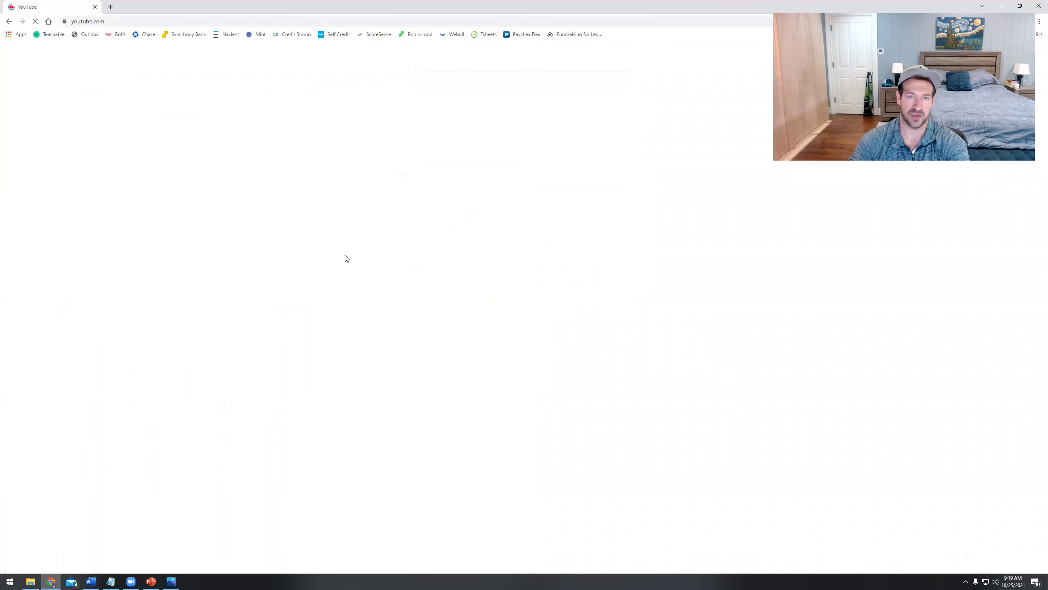
{"action": "left_click", "coordinate": [406, 54]}
{"action": "type", "text": "mcgi"}
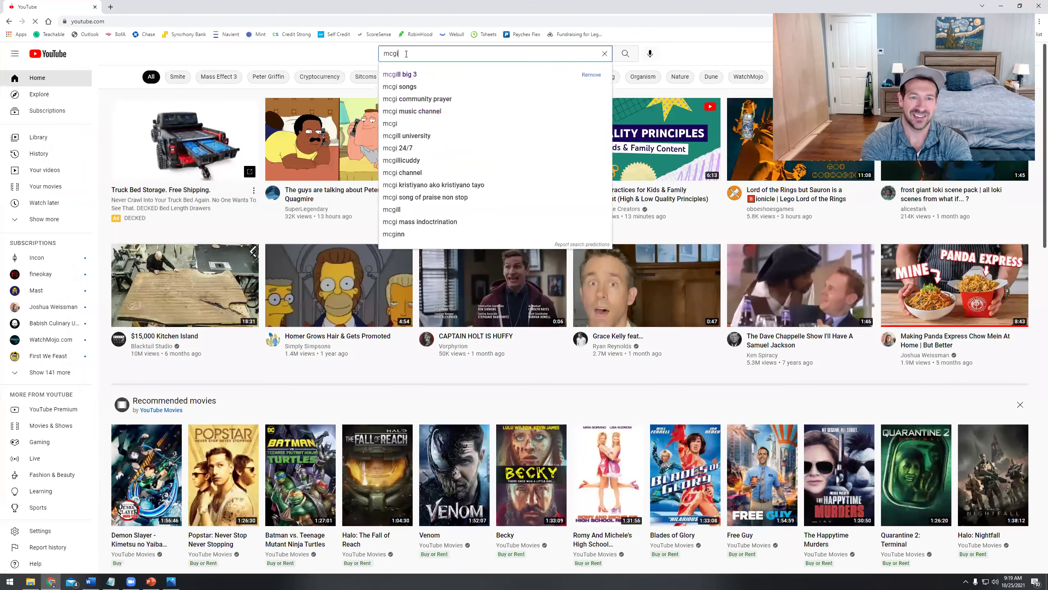
{"action": "type", "text": "ll suit up"}
{"action": "key", "text": "Return"}
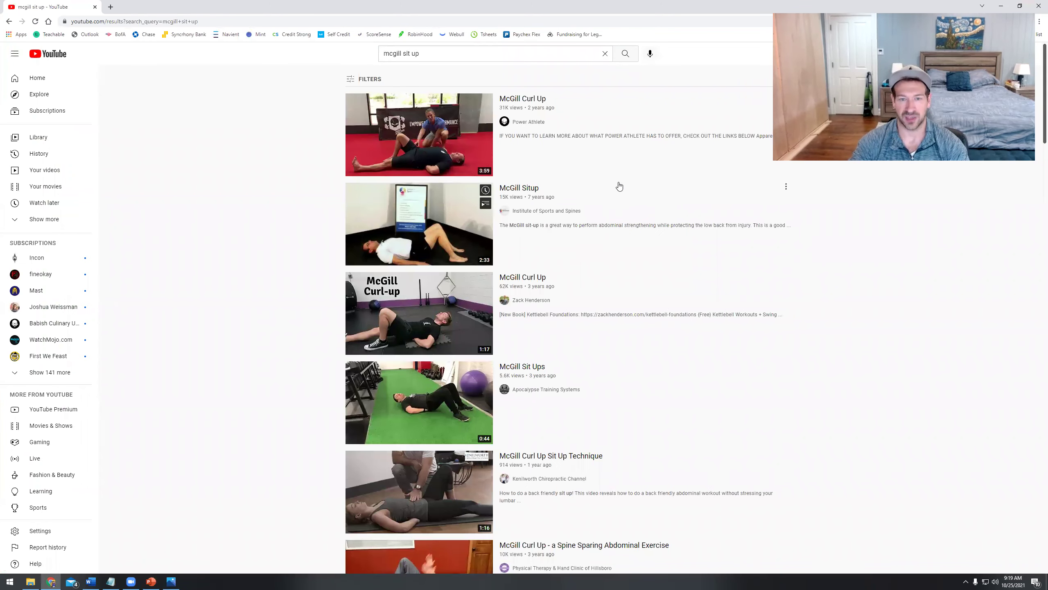
Step: Open Power Athlete's "McGill Curl Up" video, skip ahead to the demonstration around the three-minute mark, and pause it for review
{"action": "left_click", "coordinate": [536, 152]}
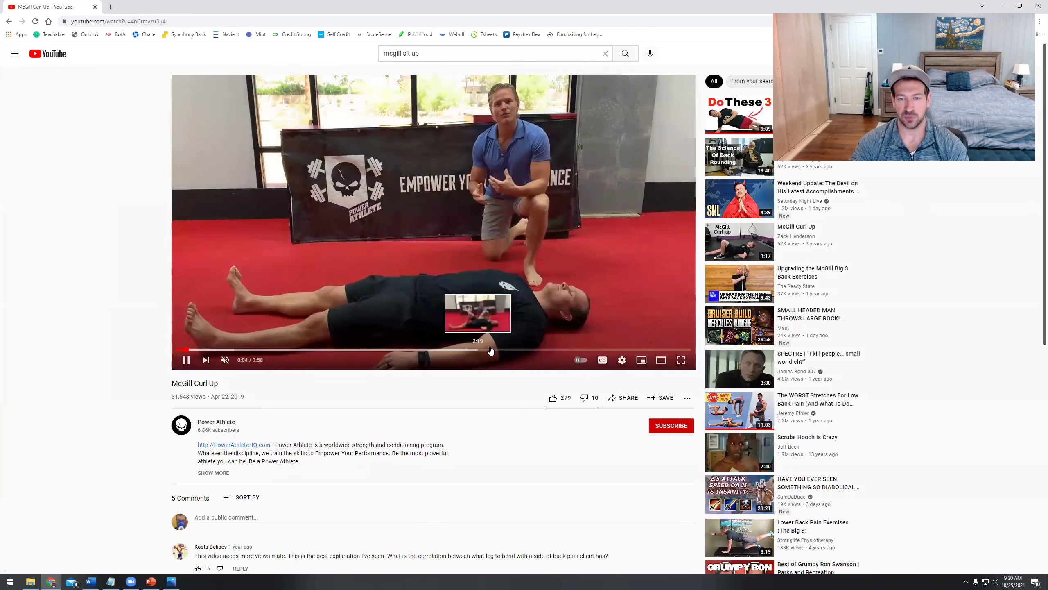
{"action": "left_click", "coordinate": [562, 350]}
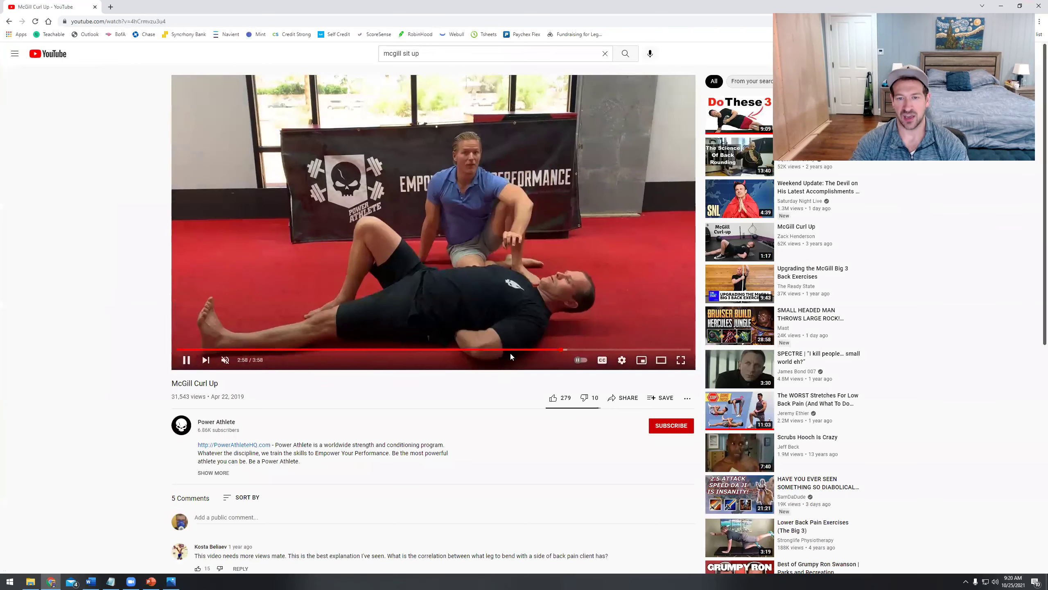
{"action": "left_click", "coordinate": [539, 351]}
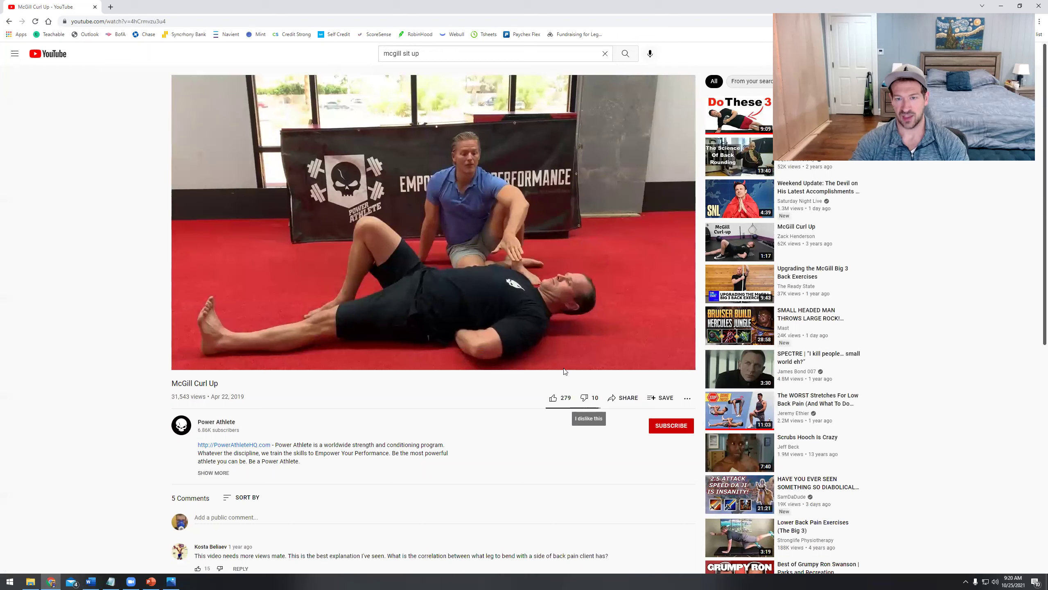
{"action": "right_click", "coordinate": [542, 318]}
{"action": "left_click", "coordinate": [46, 240]}
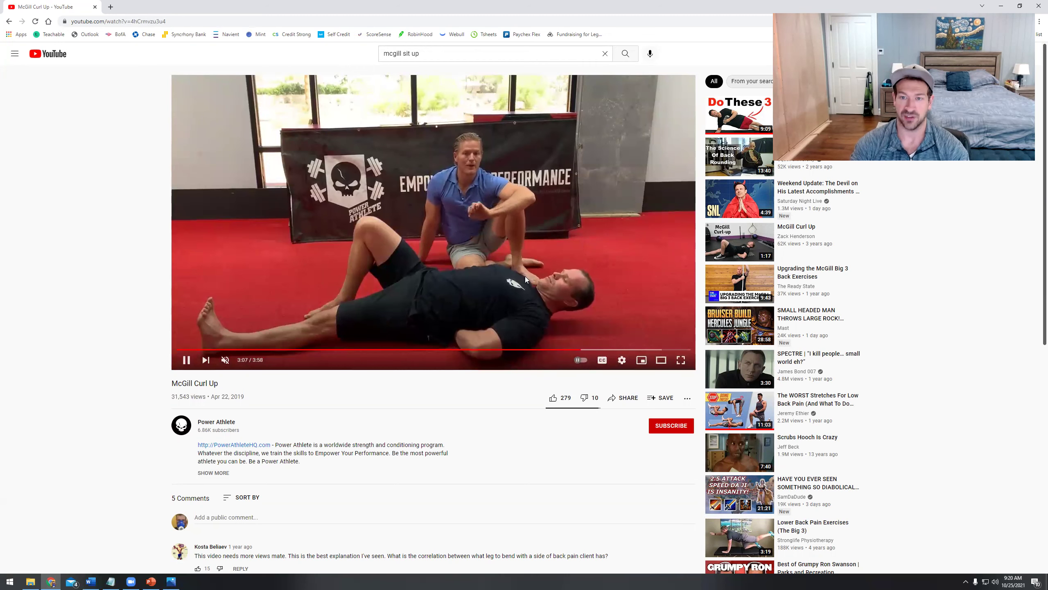
{"action": "left_click", "coordinate": [490, 280]}
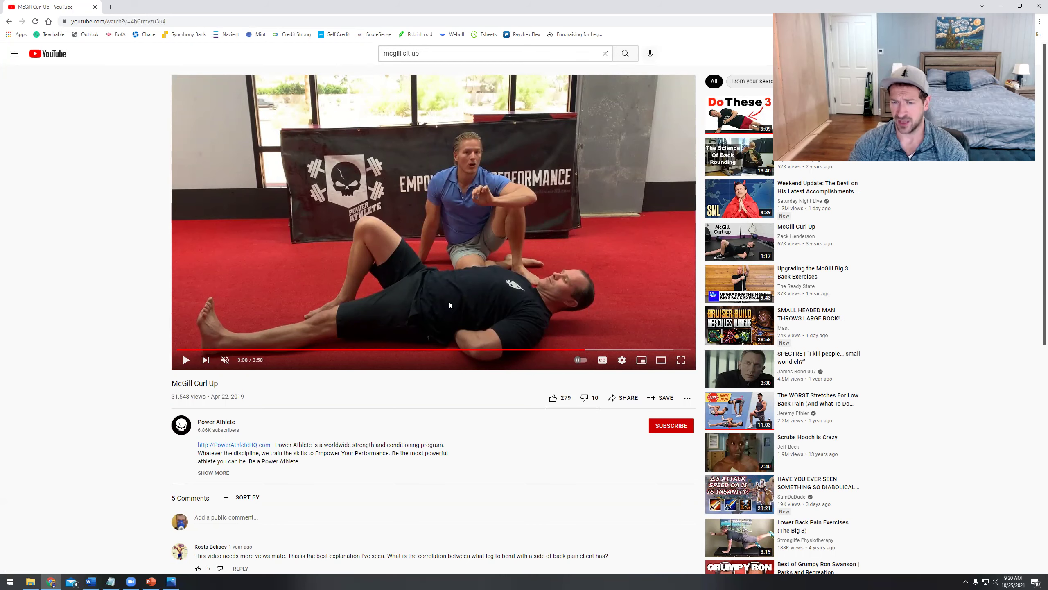
{"action": "left_click", "coordinate": [566, 294]}
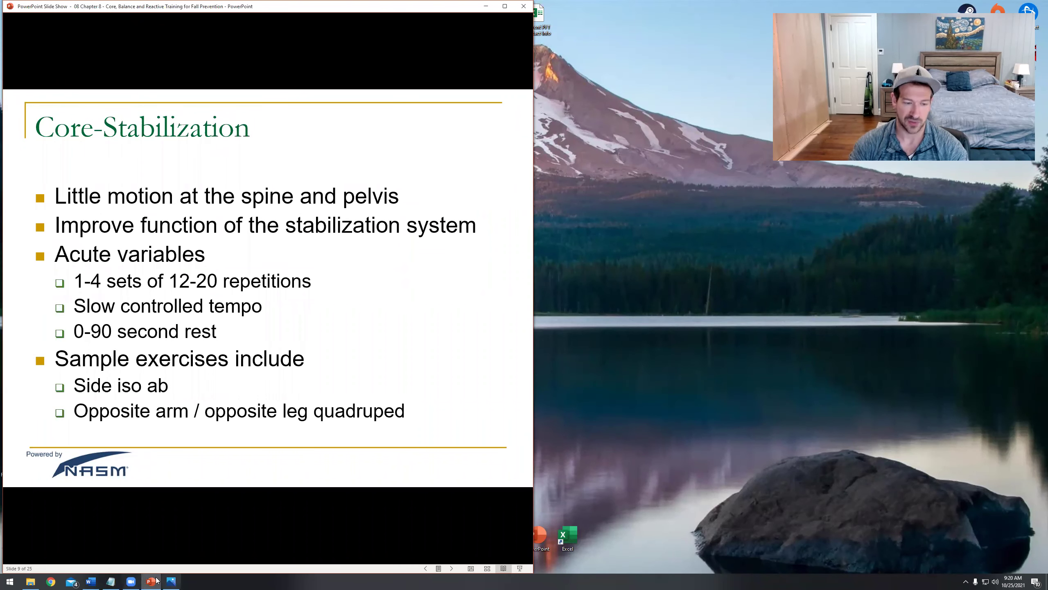
Step: In the Word notes, highlight the Level 1 exercise selection and description, followed by the acute variables from sets to rest
{"action": "left_click", "coordinate": [97, 580]}
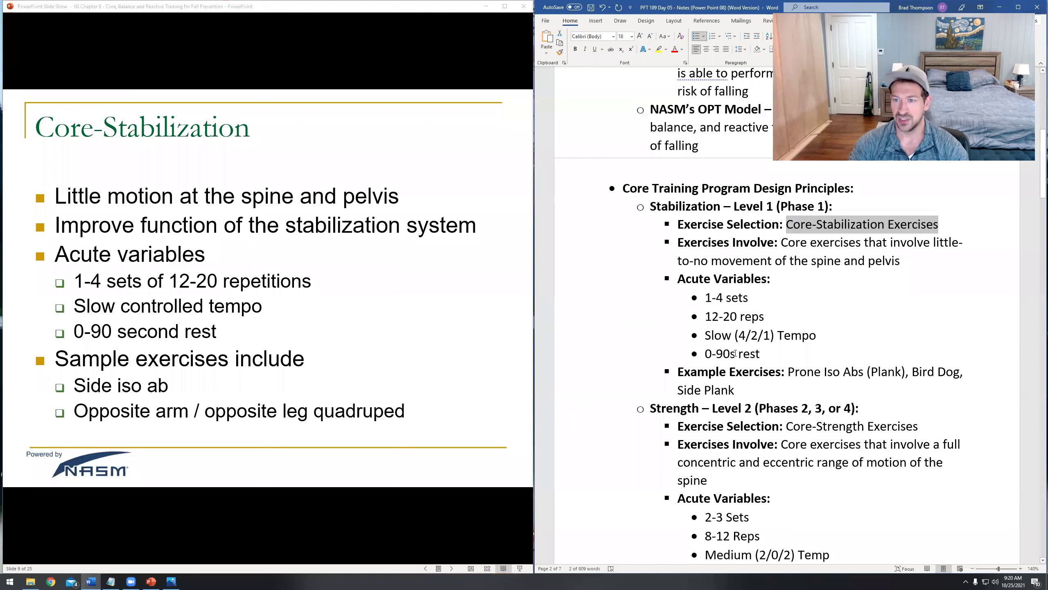
{"action": "left_click", "coordinate": [735, 354]}
{"action": "left_click_drag", "start_coordinate": [699, 225], "coordinate": [904, 261]}
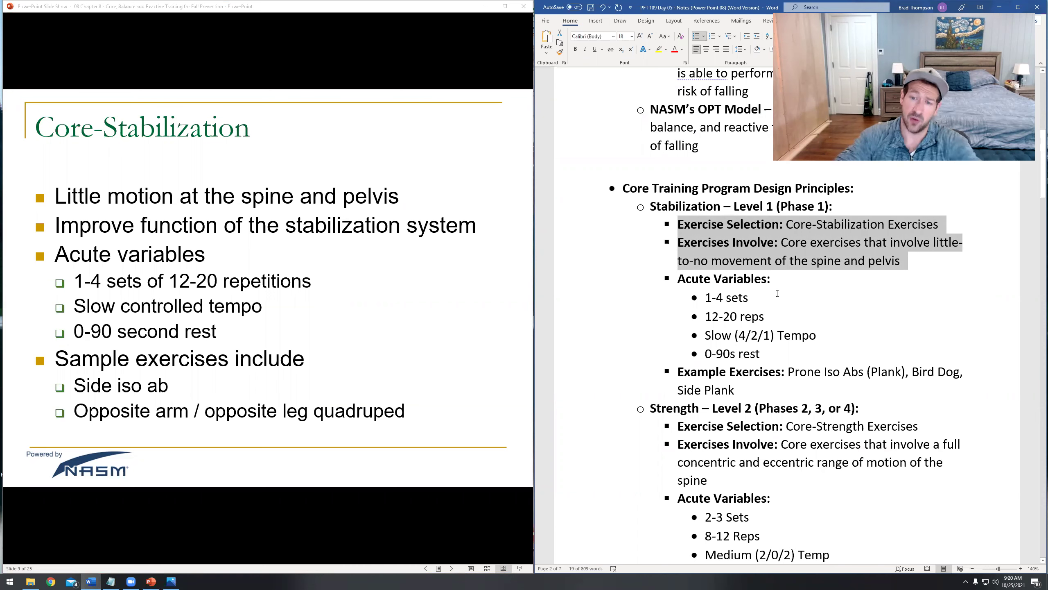
{"action": "left_click_drag", "start_coordinate": [704, 296], "coordinate": [759, 353]}
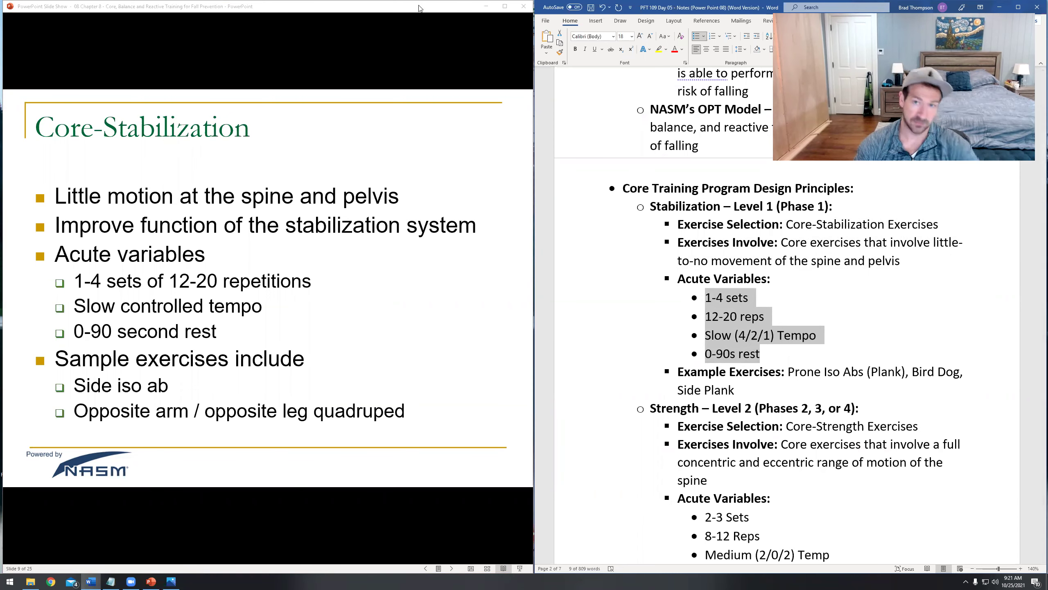
Step: Minimize the slide show and open the Blank OPT Template document from the desktop at its Core/Balance/Reactive table
{"action": "left_click", "coordinate": [487, 7]}
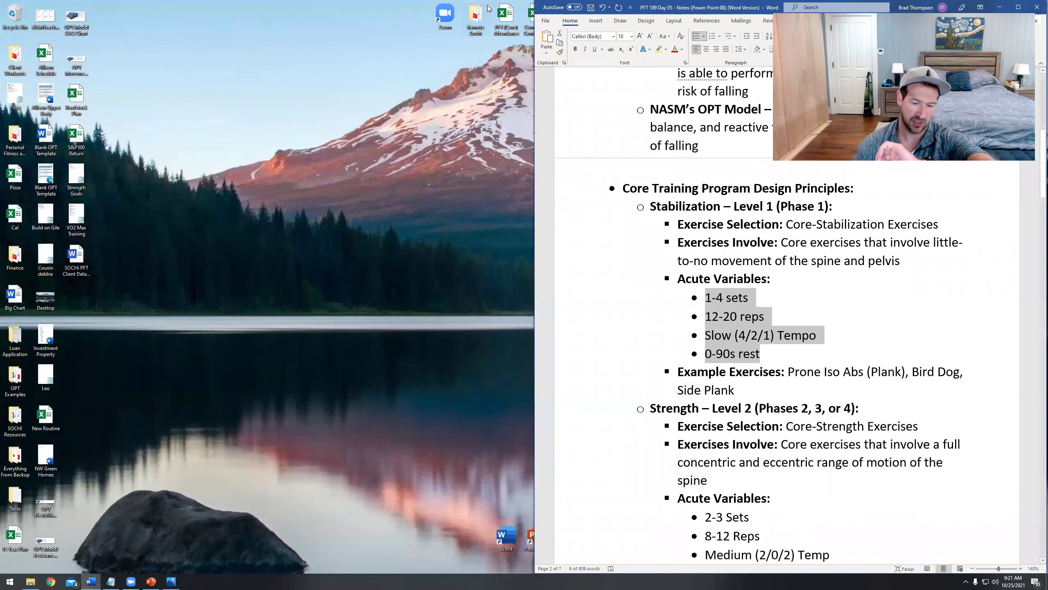
{"action": "left_click", "coordinate": [58, 285]}
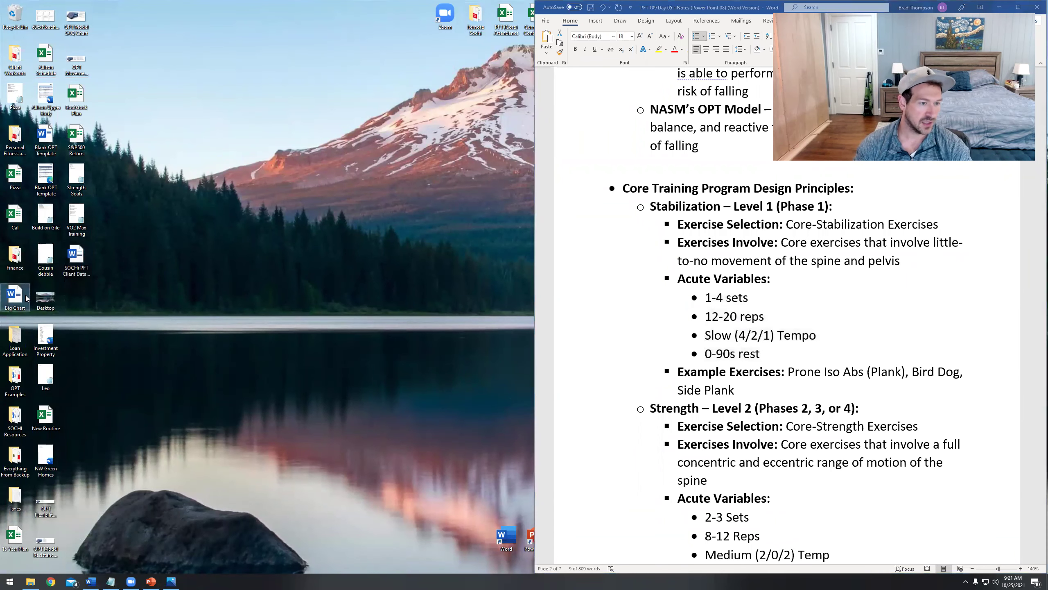
{"action": "type", "text": "blank"}
{"action": "key", "text": "Return"}
{"action": "left_click", "coordinate": [253, 383]}
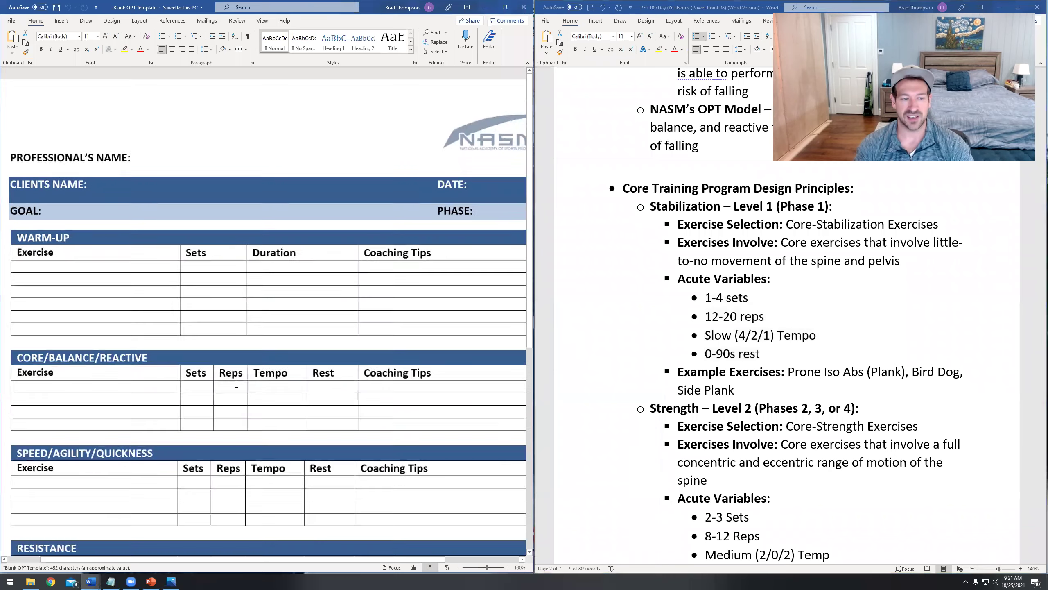
{"action": "scroll", "coordinate": [197, 418], "scroll_direction": "down", "scroll_amount": 3}
{"action": "scroll", "coordinate": [196, 418], "scroll_direction": "down", "scroll_amount": 1}
Step: Try to copy "Prone Iso Abs (Plank)" from the notes into the first Core/Balance/Reactive exercise row of the template
{"action": "left_click_drag", "start_coordinate": [704, 295], "coordinate": [903, 371]}
{"action": "key", "text": "ctrl+c"}
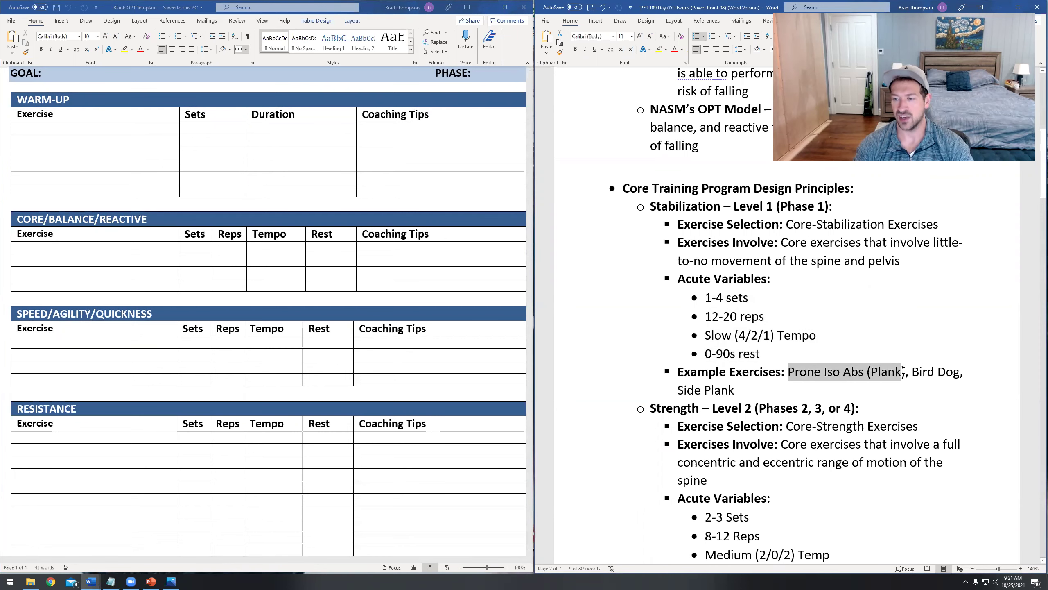
{"action": "left_click", "coordinate": [119, 249]}
{"action": "key", "text": "ctrl+v"}
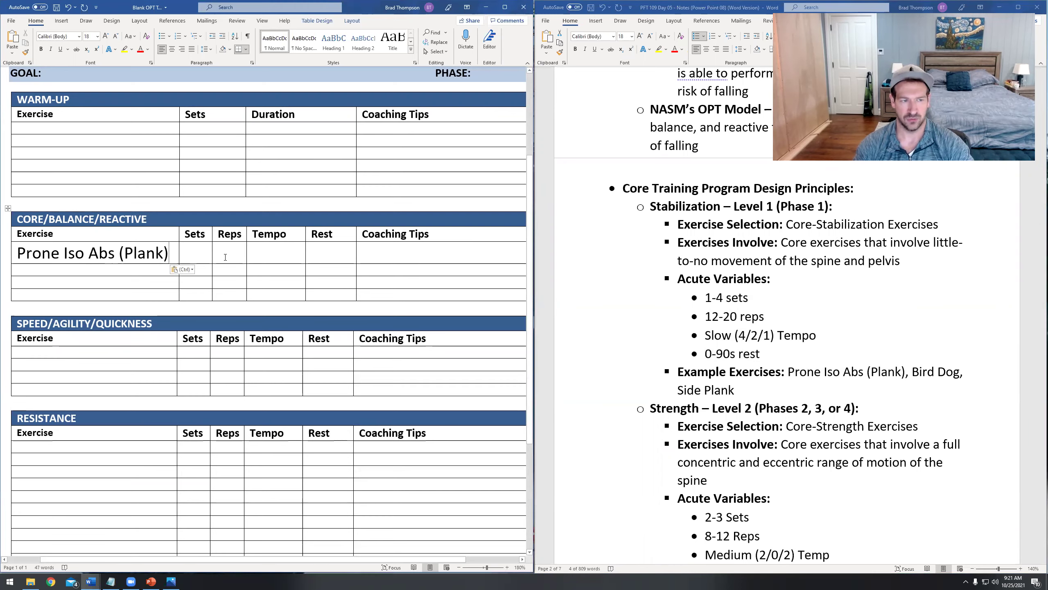
{"action": "key", "text": "ctrl+z"}
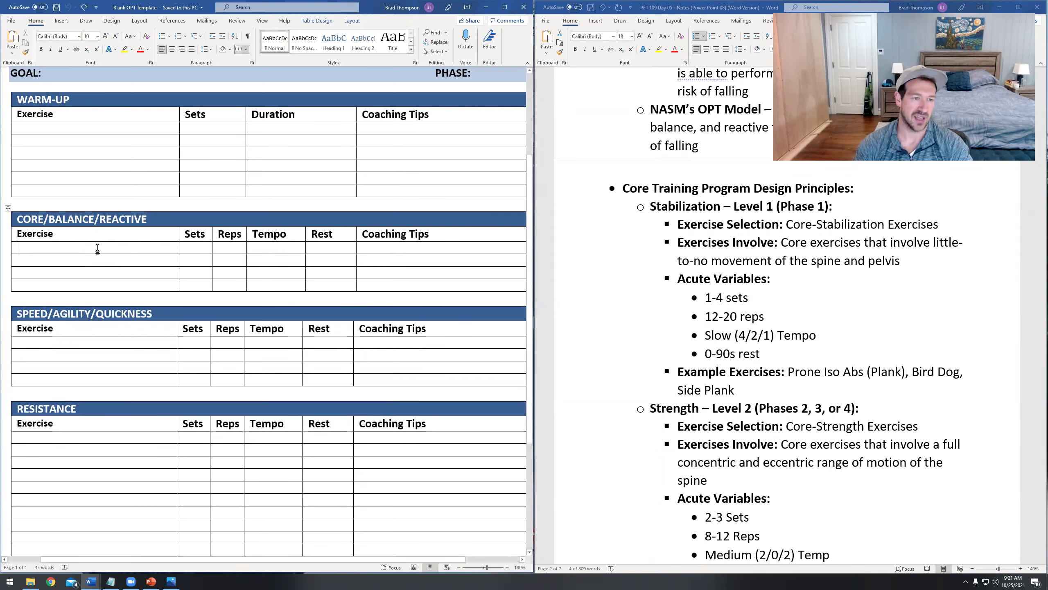
Step: Enter "Prone Iso Abs" and "Bird Dog" as the first two exercises in the Core/Balance/Reactive table
{"action": "type", "text": "Prone Iso Abs"}
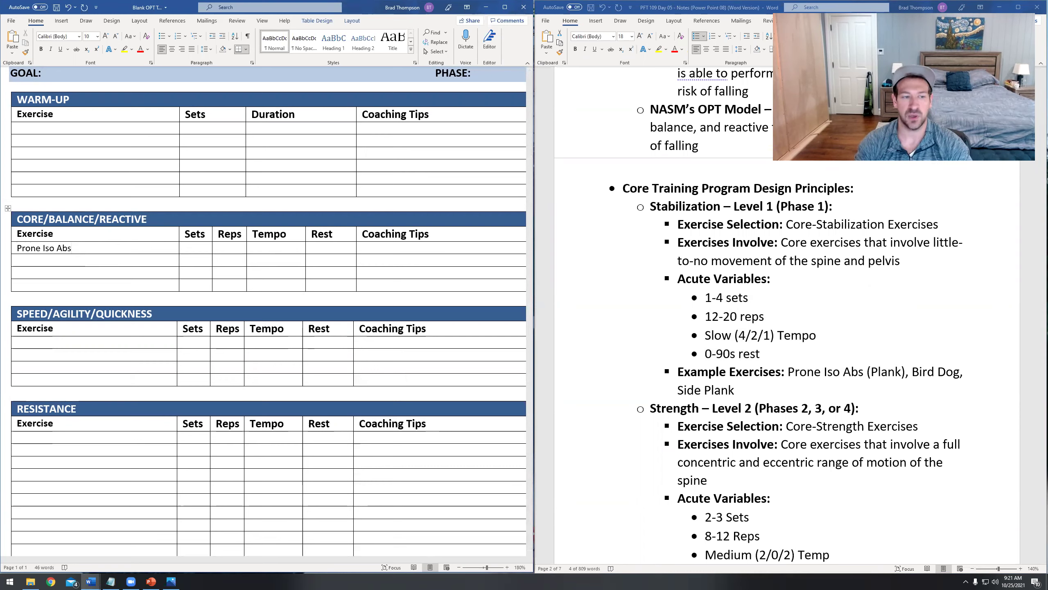
{"action": "key", "text": "Down"}
{"action": "type", "text": "Bird Dog"}
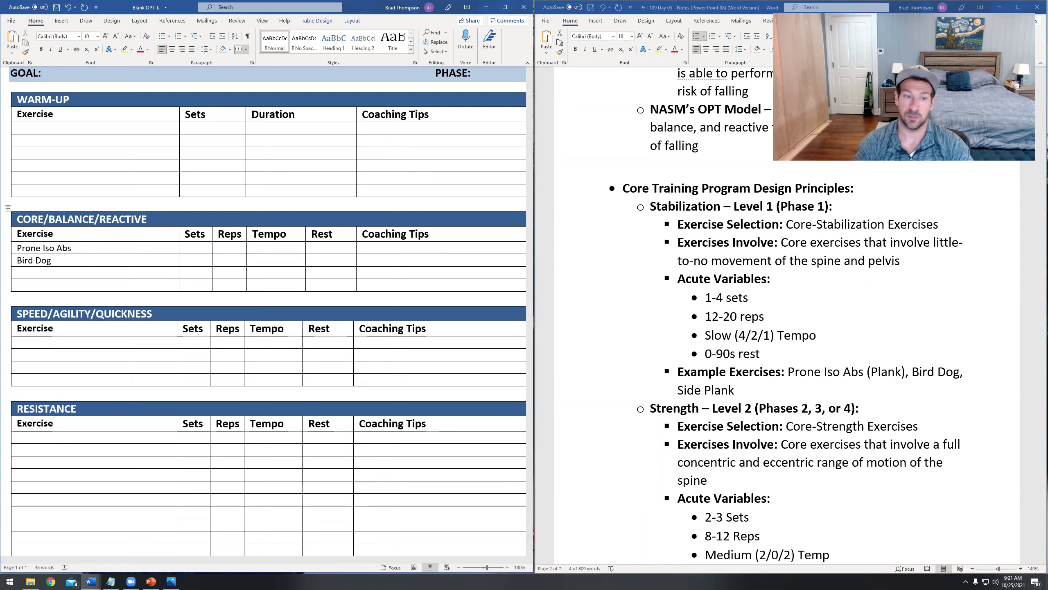
Step: Highlight the "1-4 sets" guideline in the notes and set 2 sets for both Prone Iso Abs and Bird Dog
{"action": "left_click", "coordinate": [197, 247]}
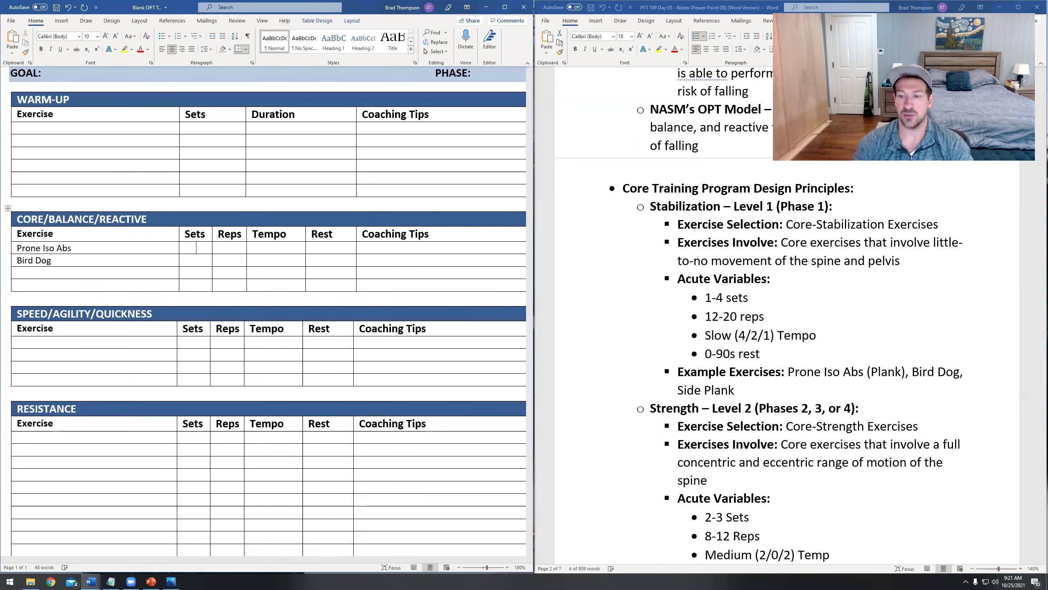
{"action": "left_click_drag", "start_coordinate": [705, 297], "coordinate": [756, 297]}
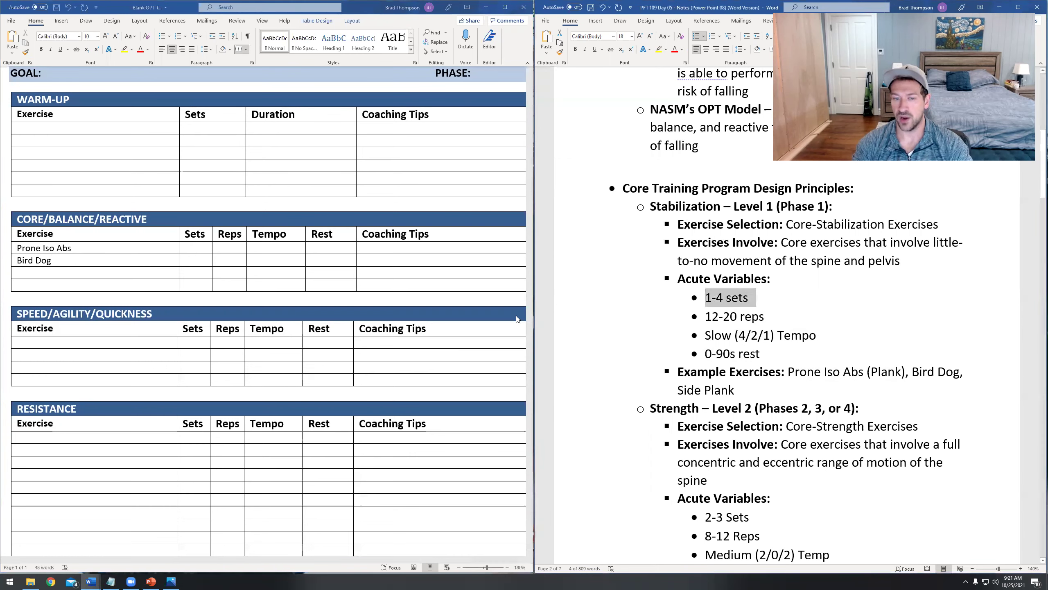
{"action": "left_click", "coordinate": [403, 289]}
{"action": "type", "text": "2"}
{"action": "key", "text": "Down"}
{"action": "type", "text": "2"}
Step: Highlight the "12-20 reps" guideline in the notes and enter reps of :30s for Prone Iso Abs and 8ea for Bird Dog
{"action": "key", "text": "alt+Tab"}
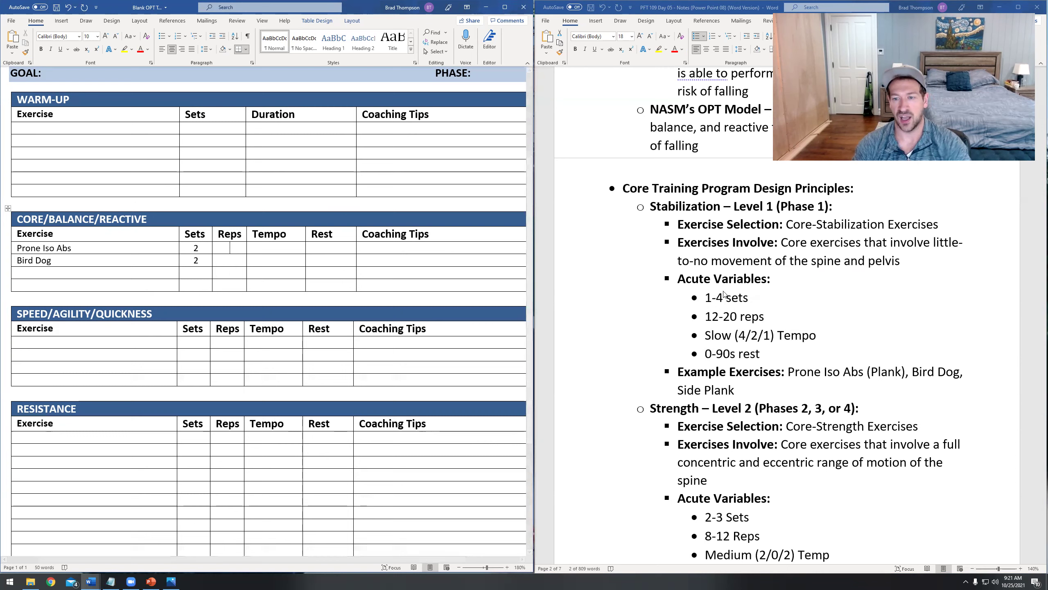
{"action": "left_click_drag", "start_coordinate": [705, 316], "coordinate": [772, 316]}
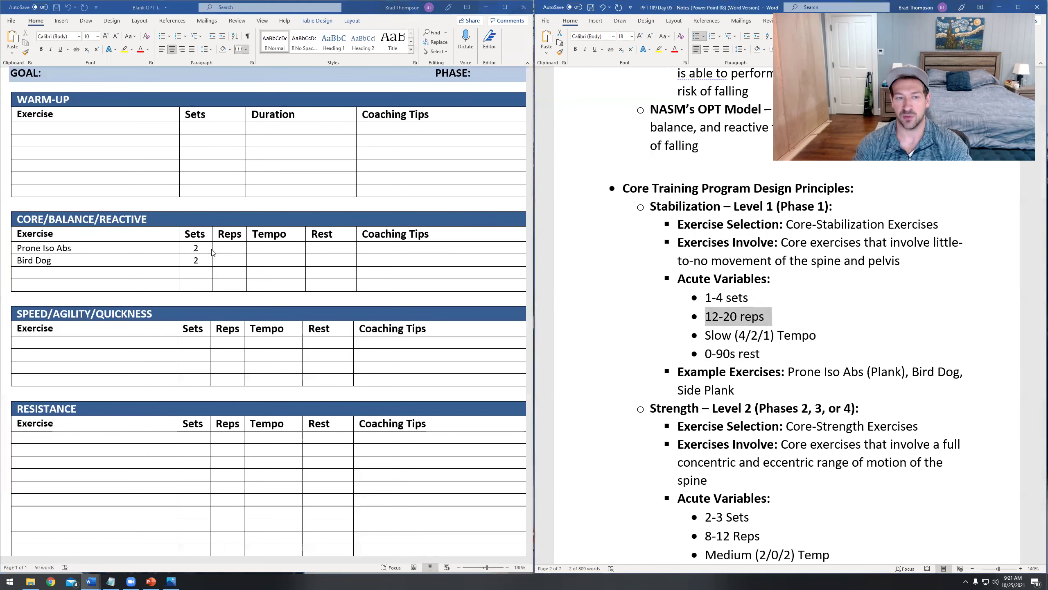
{"action": "left_click", "coordinate": [226, 244]}
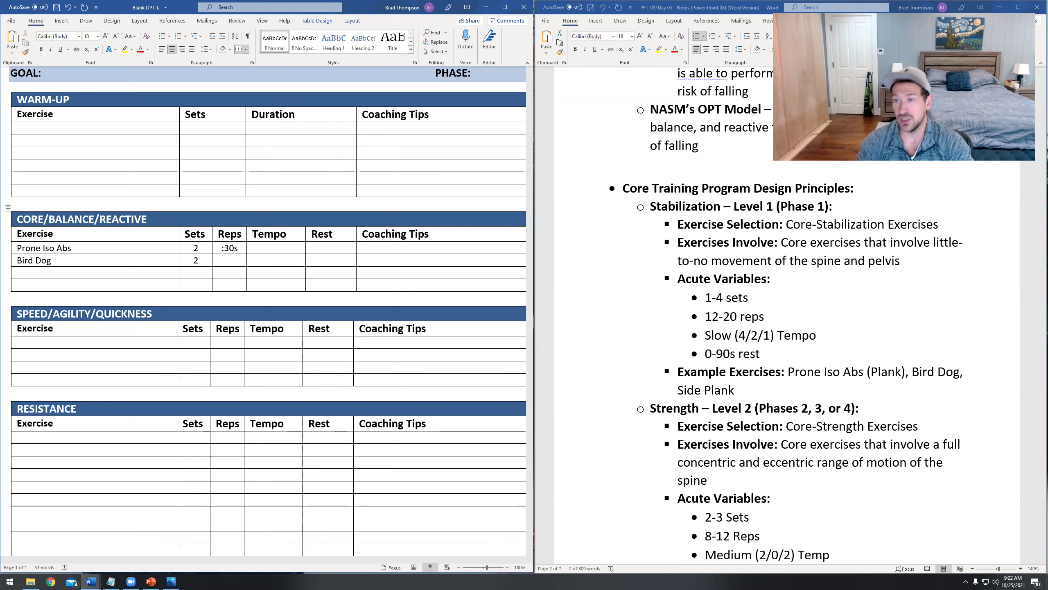
{"action": "type", "text": "7ea"}
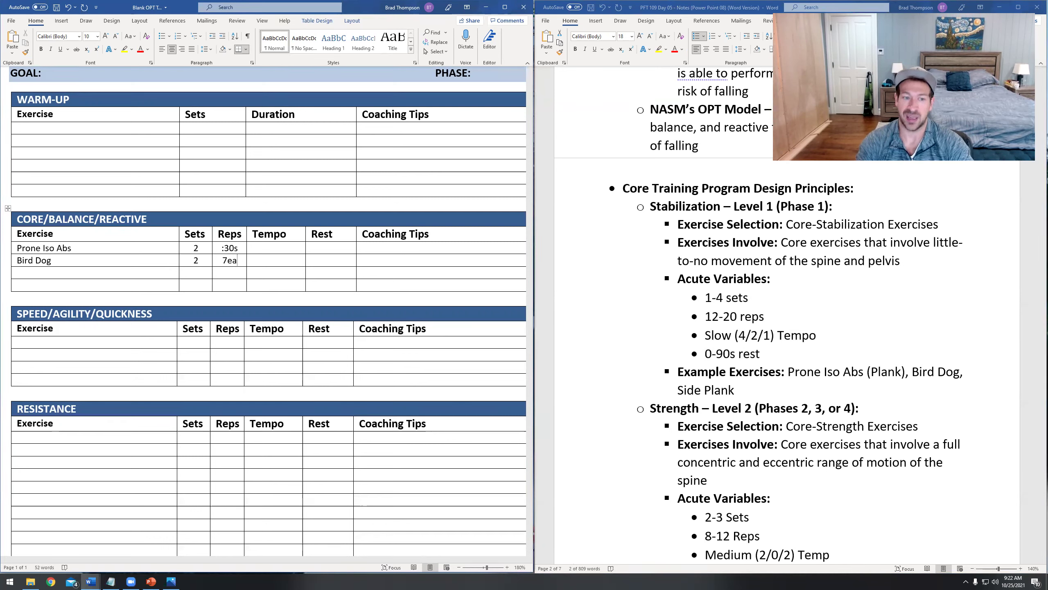
{"action": "key", "text": "BackSpace"}
{"action": "type", "text": "8"}
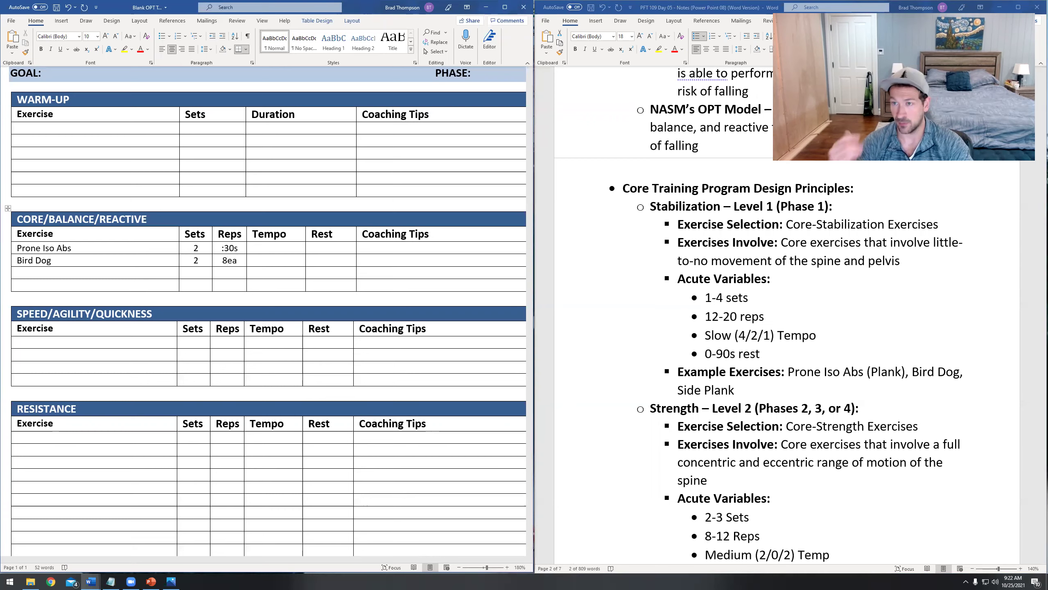
Step: Enter the tempo as Isometric for Prone Iso Abs and Slow for Bird Dog
{"action": "left_click", "coordinate": [238, 247]}
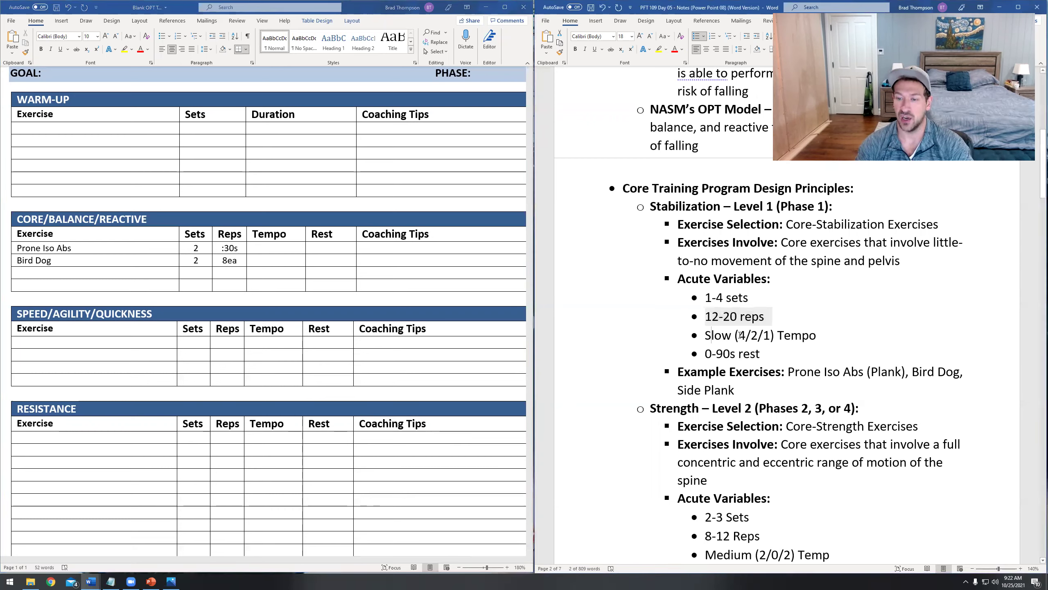
{"action": "left_click", "coordinate": [269, 248]}
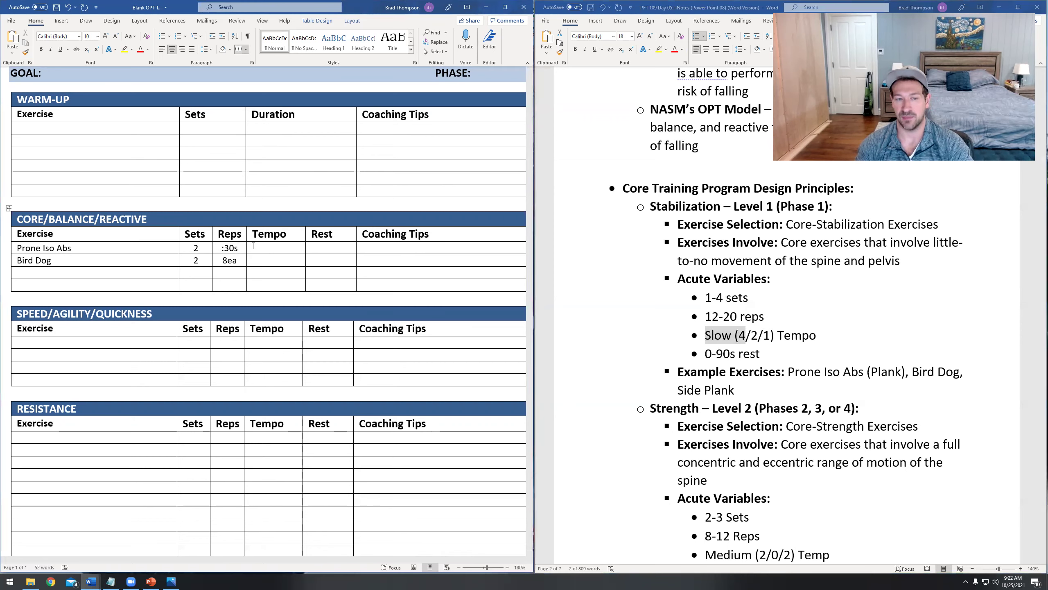
{"action": "type", "text": "Isome"}
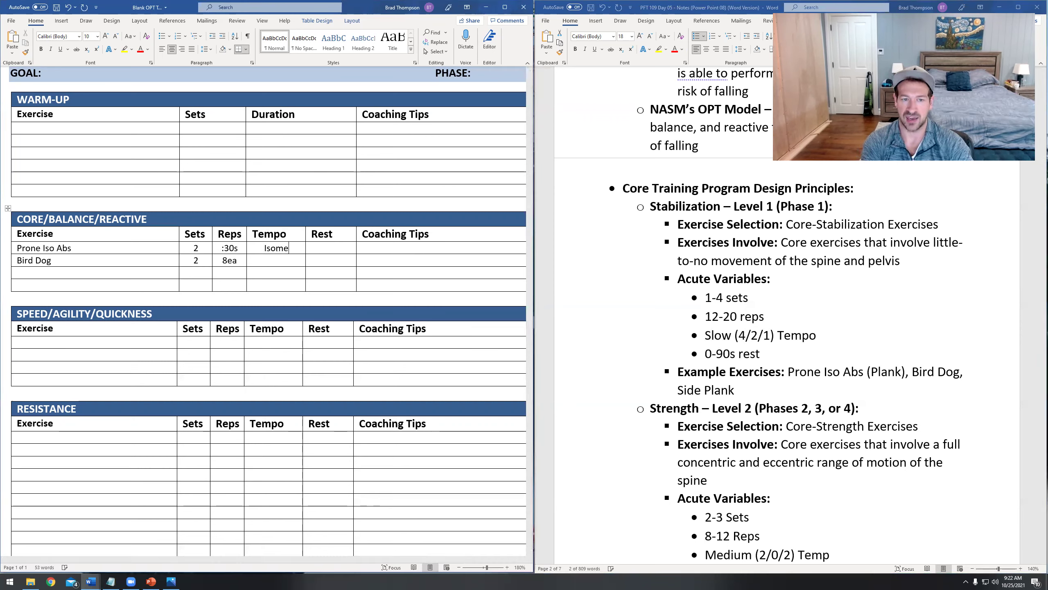
{"action": "type", "text": "tricSlow"}
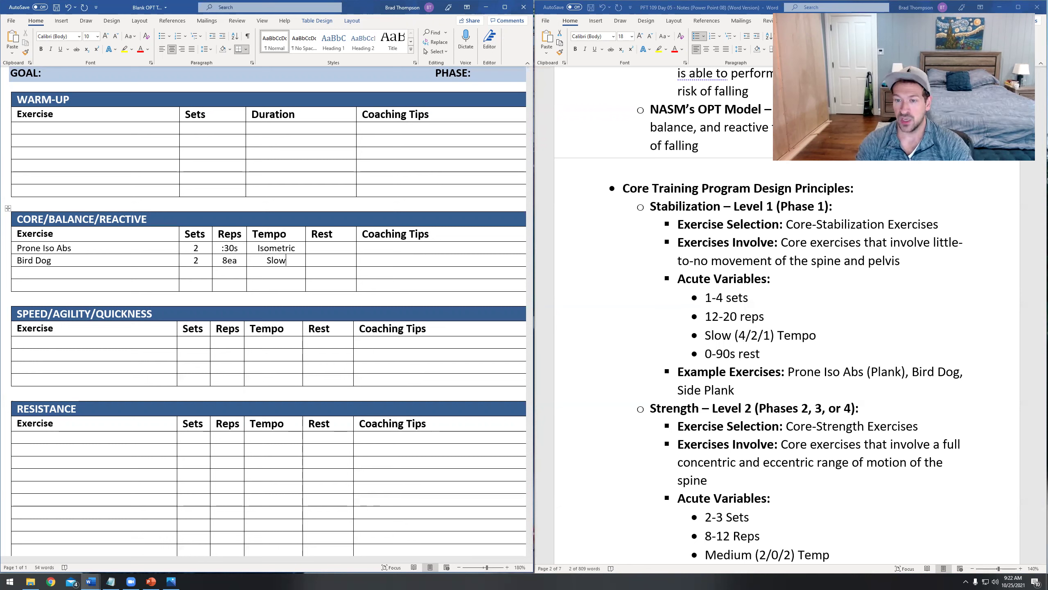
Step: Set the rest to 0s for both Prone Iso Abs and Bird Dog in the Core/Balance/Reactive table
{"action": "type", "text": "0s"}
{"action": "left_click", "coordinate": [331, 260]}
{"action": "type", "text": "60s"}
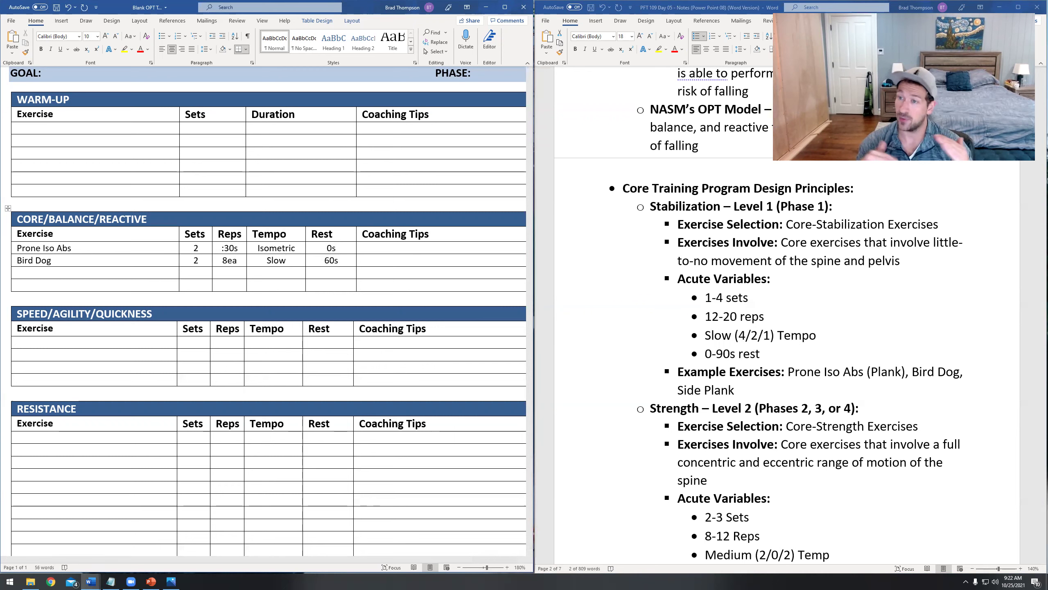
{"action": "key", "text": "BackSpace"}
{"action": "key", "text": "BackSpace"}
{"action": "key", "text": "BackSpace"}
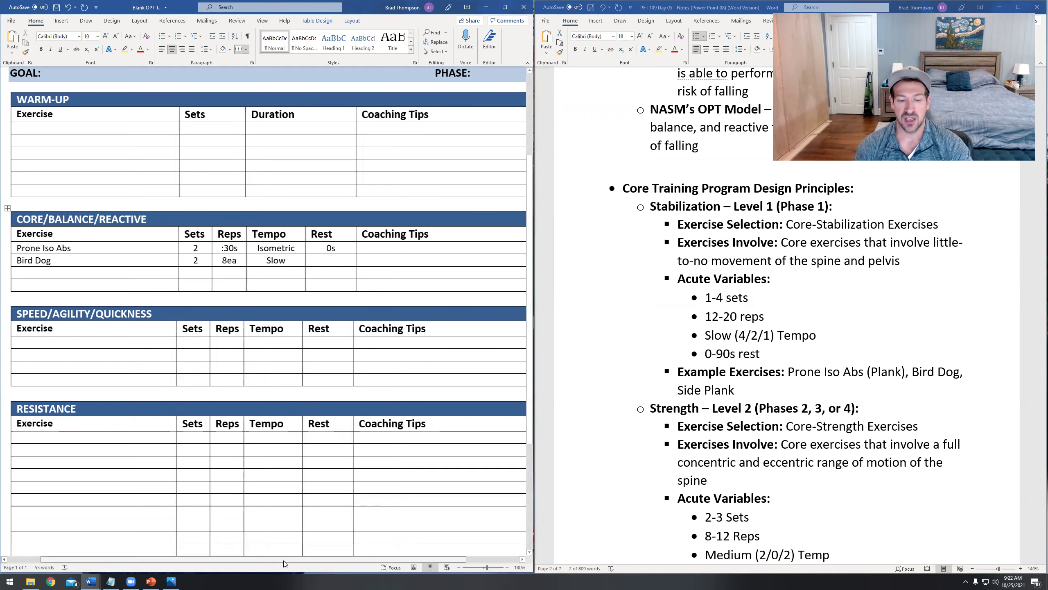
{"action": "left_click_drag", "start_coordinate": [231, 559], "coordinate": [195, 559]}
{"action": "left_click", "coordinate": [25, 282]}
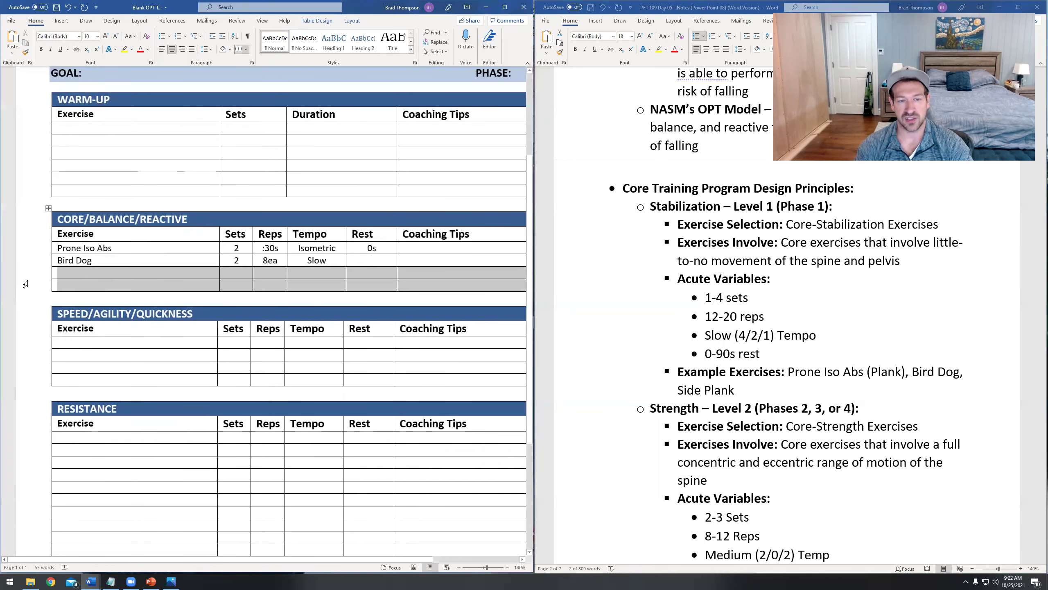
{"action": "left_click", "coordinate": [370, 258]}
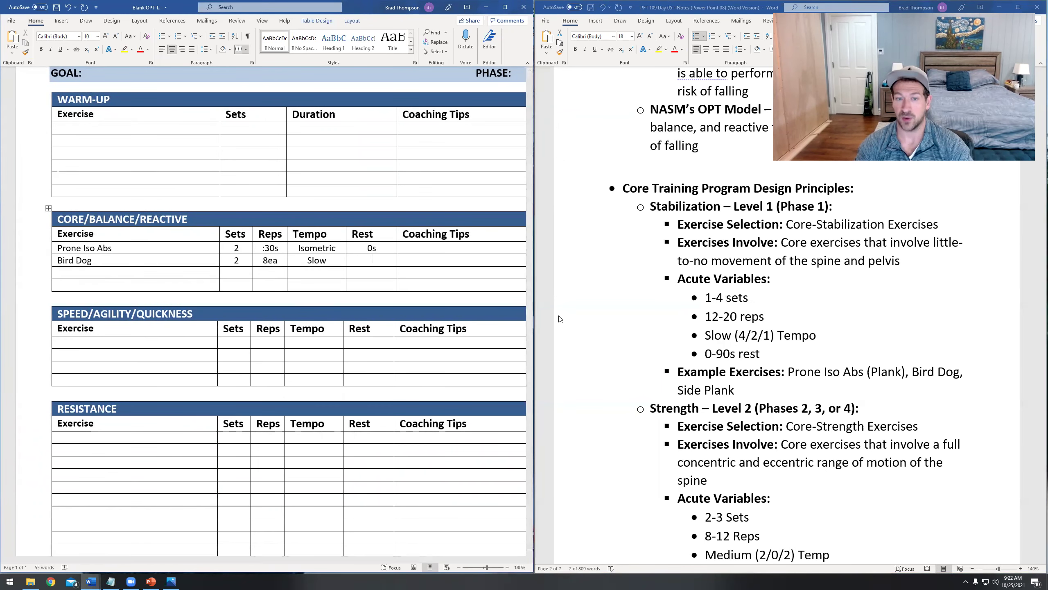
{"action": "type", "text": "0s"}
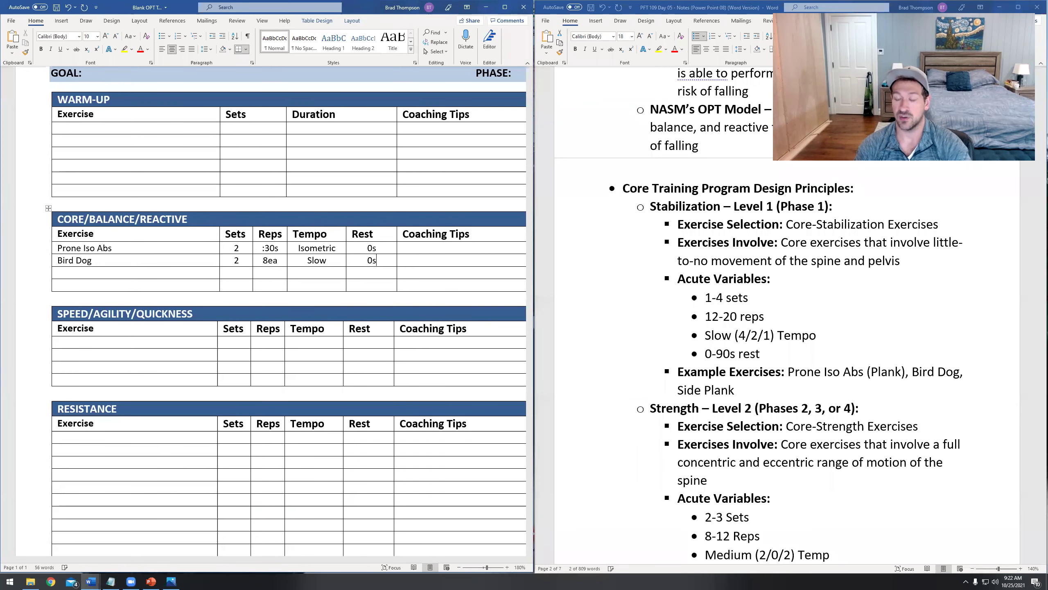
Step: Highlight the two empty Core/Balance/Reactive rows, then minimize the template and return to the Core-Stabilization slide in PowerPoint
{"action": "left_click_drag", "start_coordinate": [21, 273], "coordinate": [21, 285]}
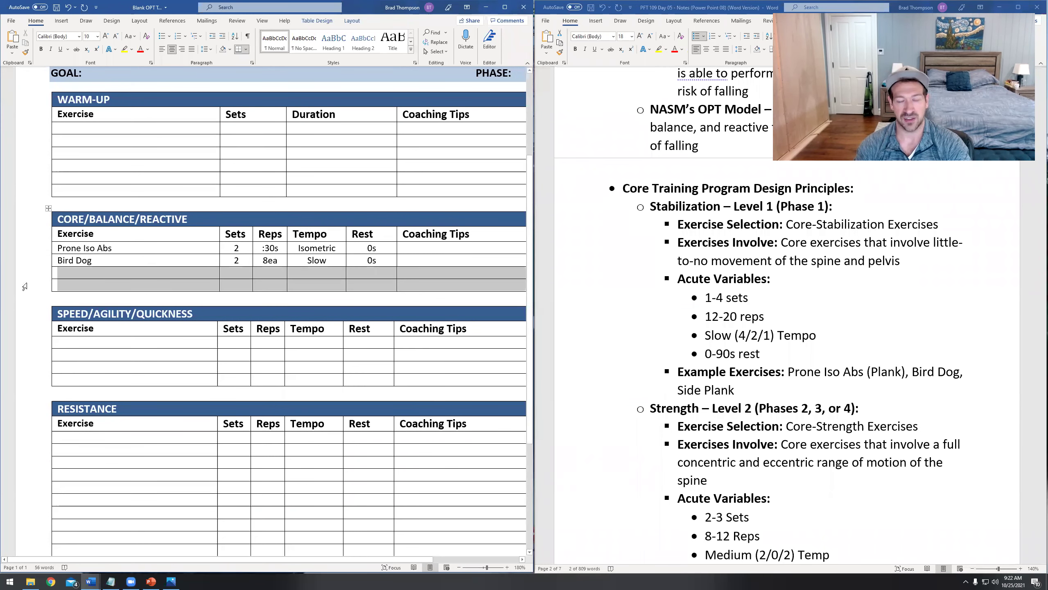
{"action": "left_click", "coordinate": [908, 404]}
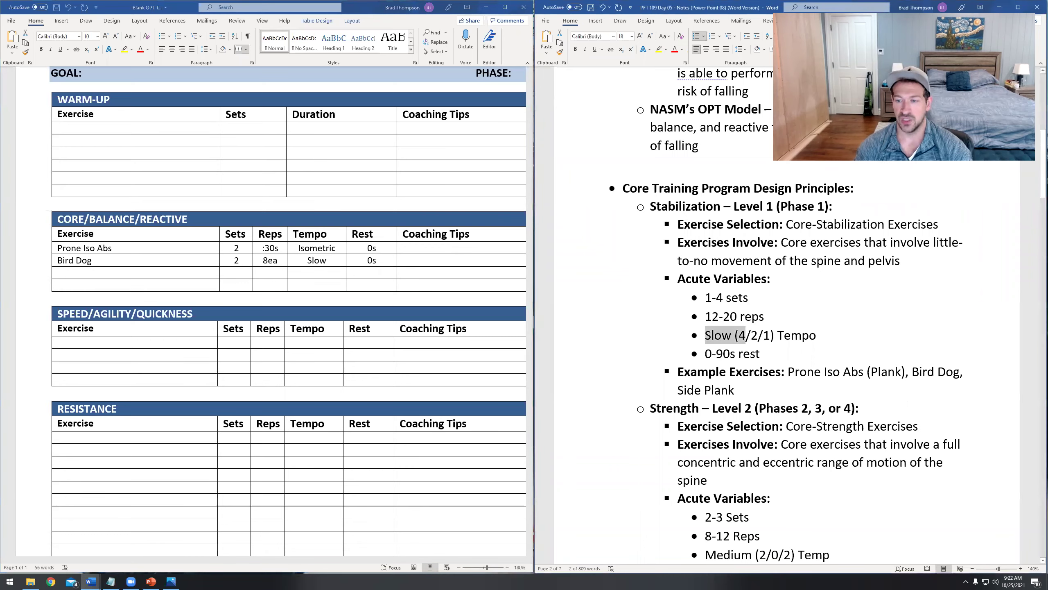
{"action": "left_click", "coordinate": [486, 6]}
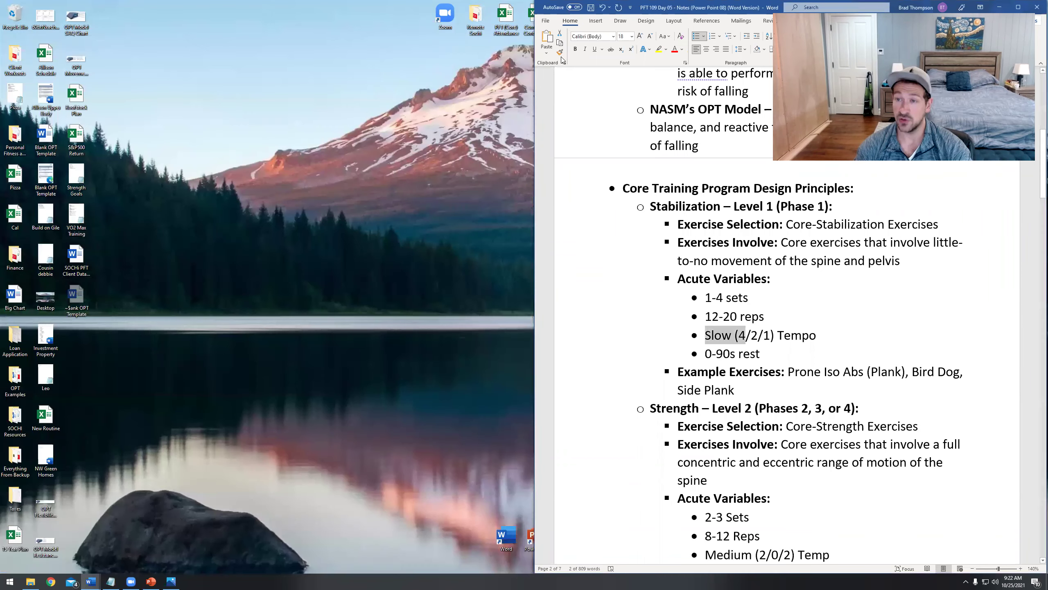
{"action": "left_click", "coordinate": [150, 582]}
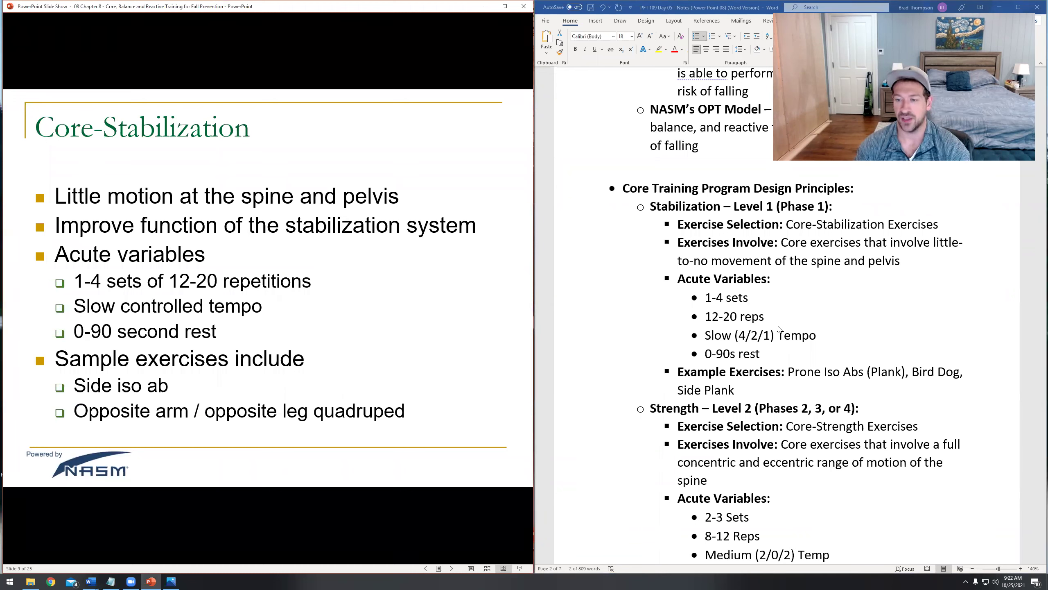
Step: Review Stabilization Level 1 in the Word notes by highlighting its heading, the exercise description, and the four acute variables
{"action": "left_click", "coordinate": [732, 335]}
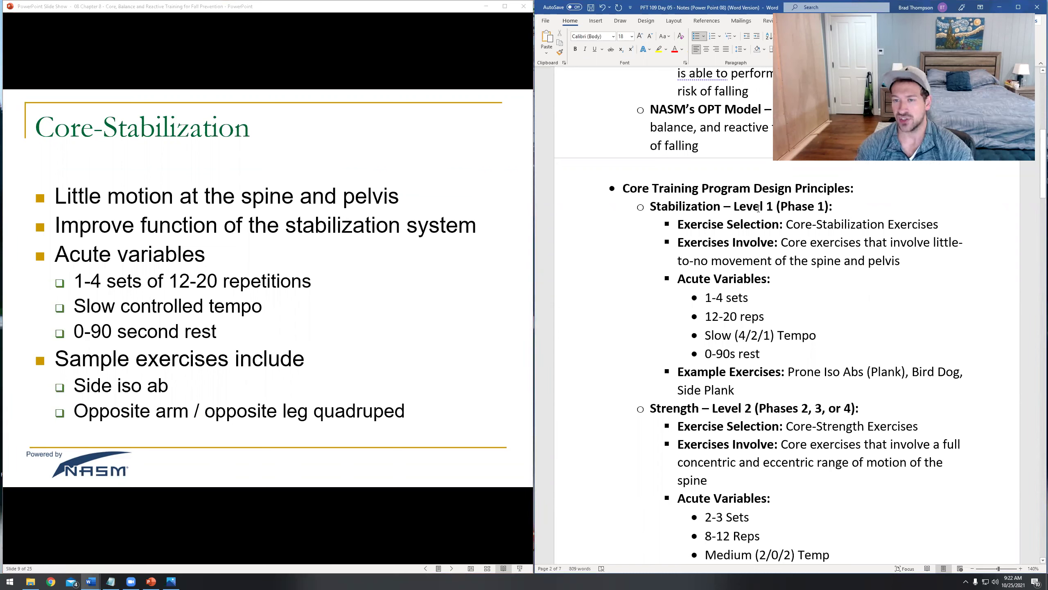
{"action": "left_click_drag", "start_coordinate": [835, 211], "coordinate": [735, 207]}
{"action": "left_click_drag", "start_coordinate": [908, 224], "coordinate": [903, 259]}
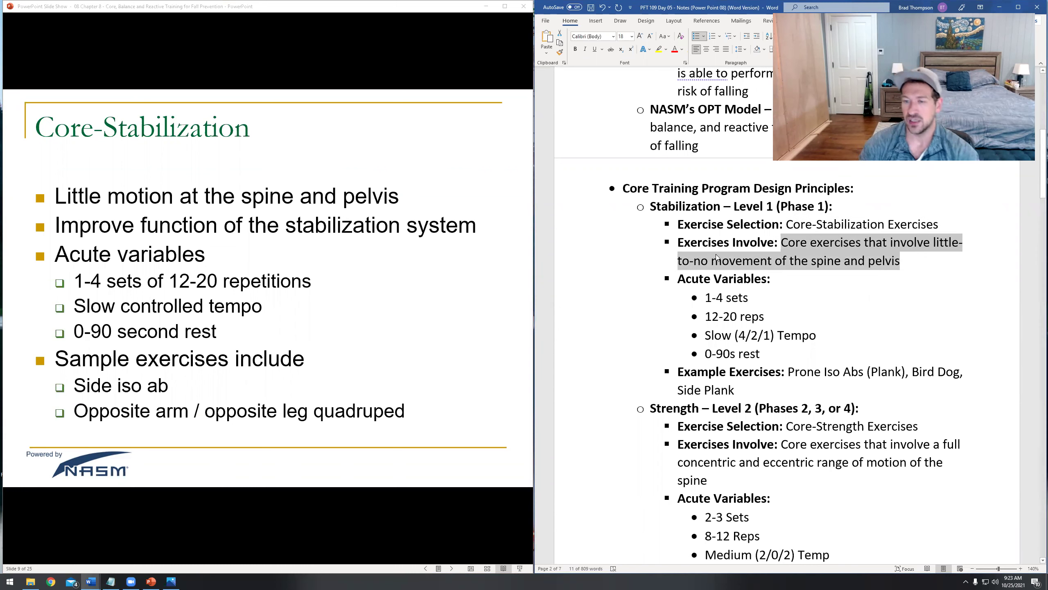
{"action": "left_click_drag", "start_coordinate": [704, 297], "coordinate": [768, 355]}
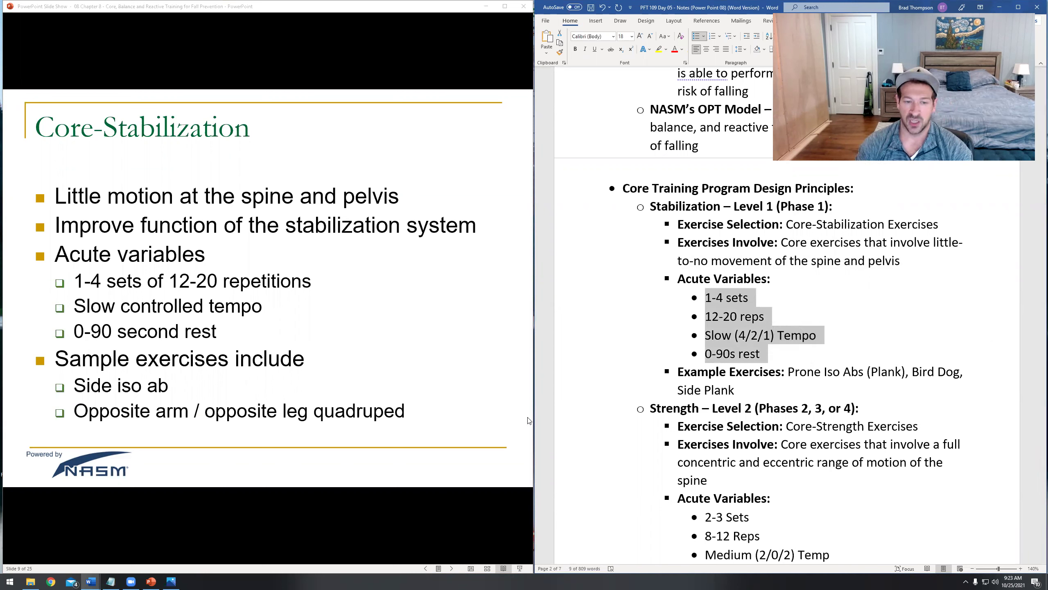
{"action": "left_click", "coordinate": [731, 317]}
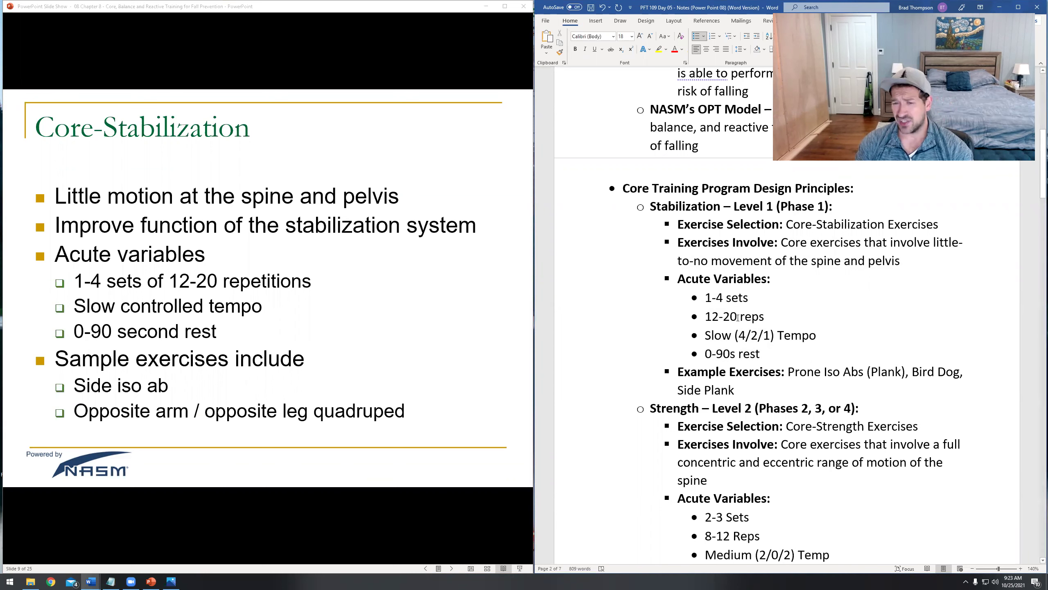
{"action": "left_click_drag", "start_coordinate": [704, 298], "coordinate": [766, 355]}
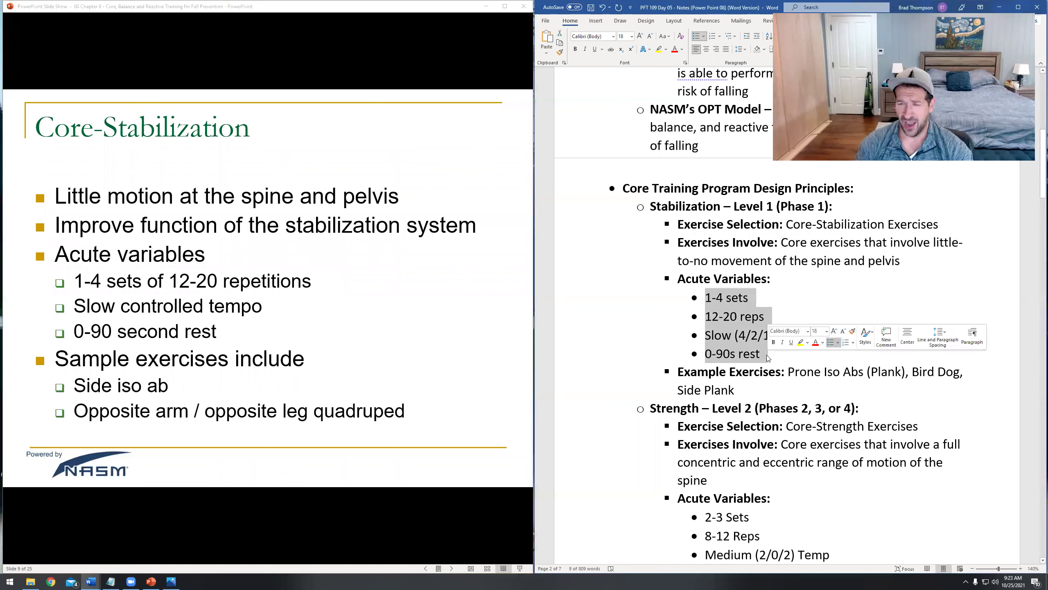